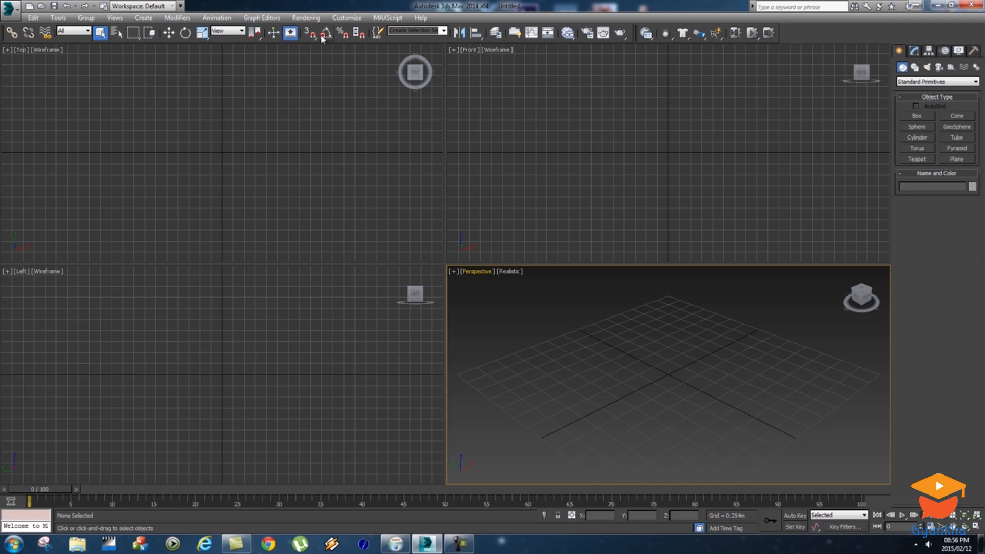
Step: Assign V-Ray Adv 3.00.03 as the production renderer in the render setup and close the setup
click(306, 19)
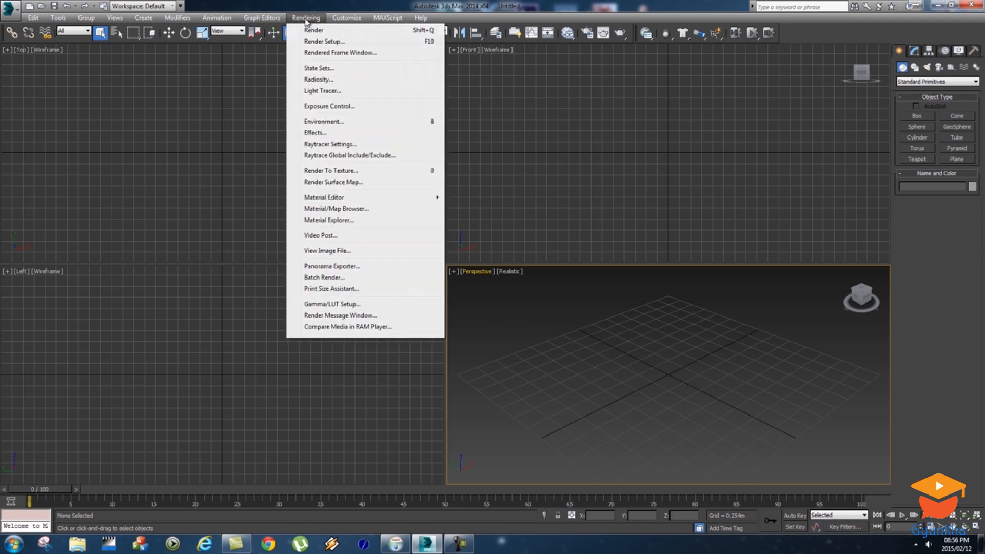
click(319, 38)
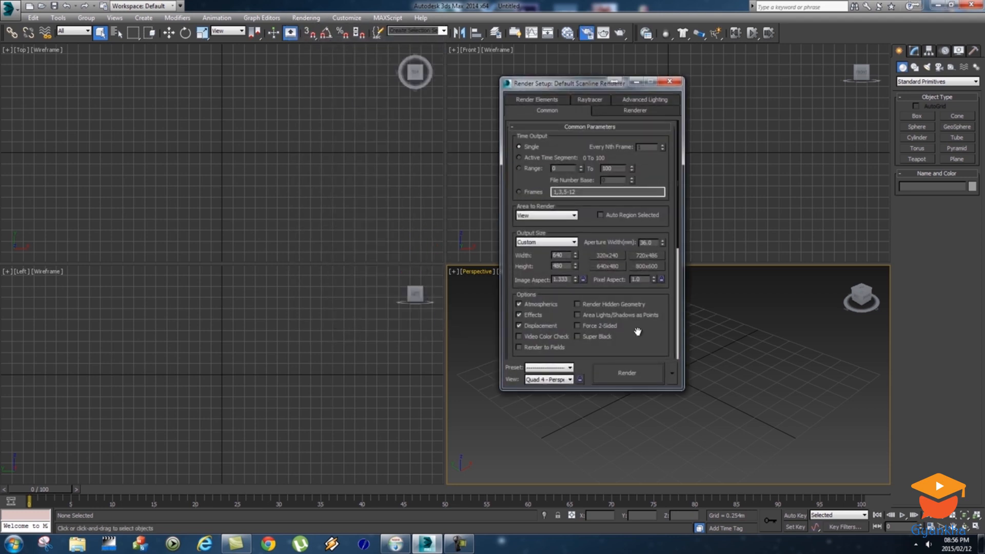
scroll(639, 333, down, 5)
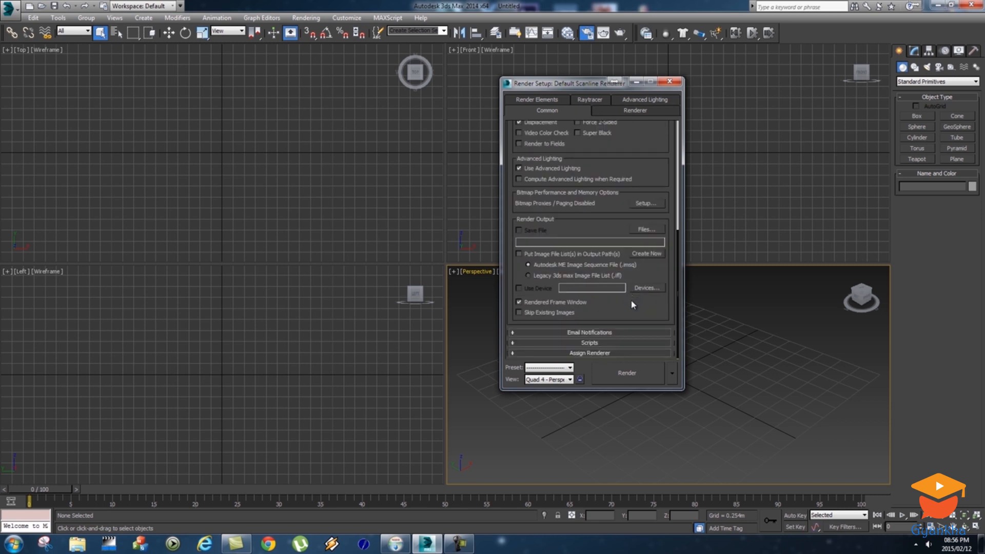
click(580, 353)
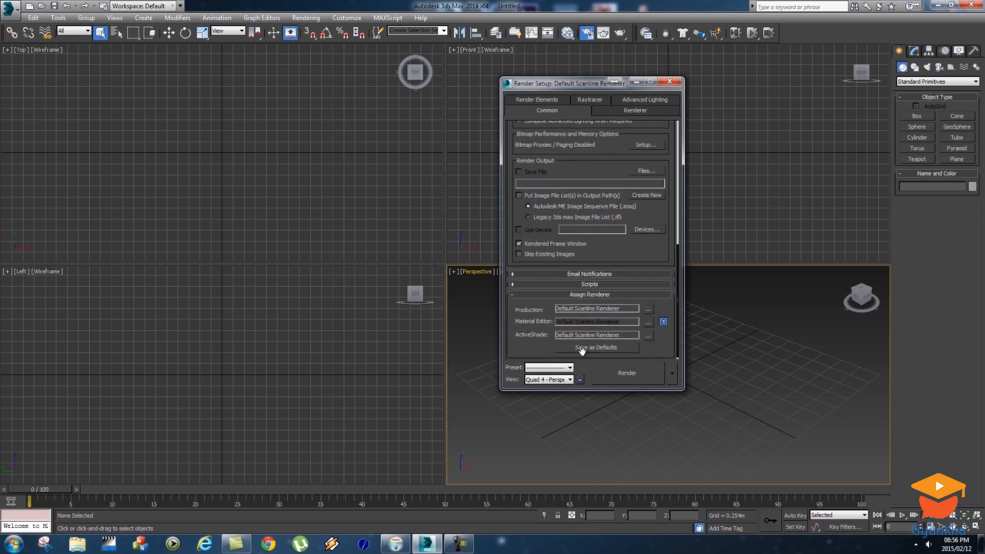
click(648, 309)
click(546, 204)
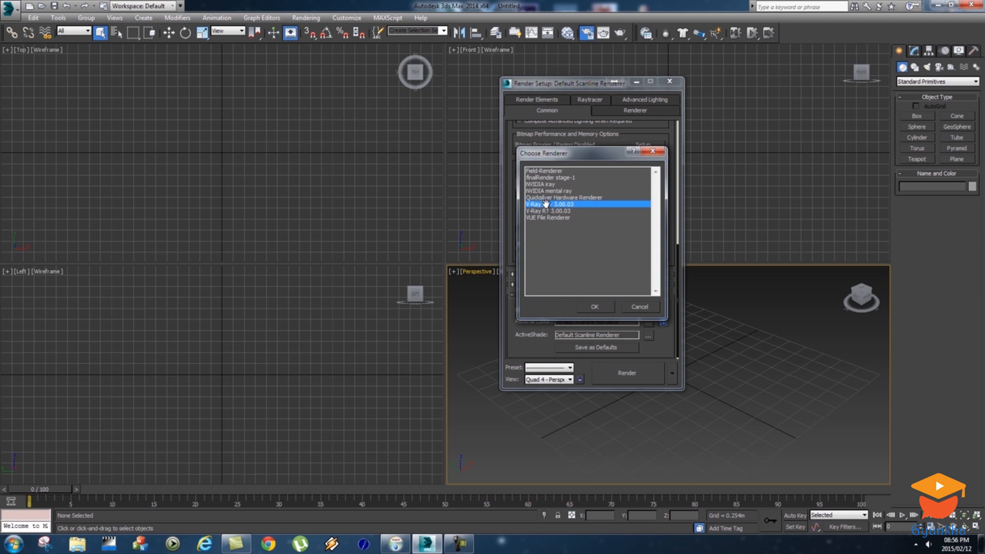
double_click(546, 204)
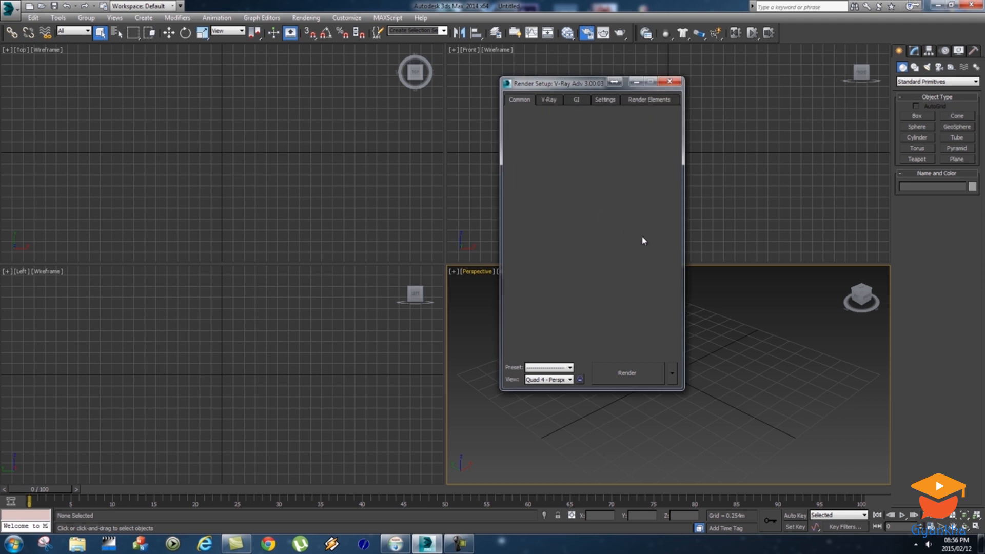
click(670, 83)
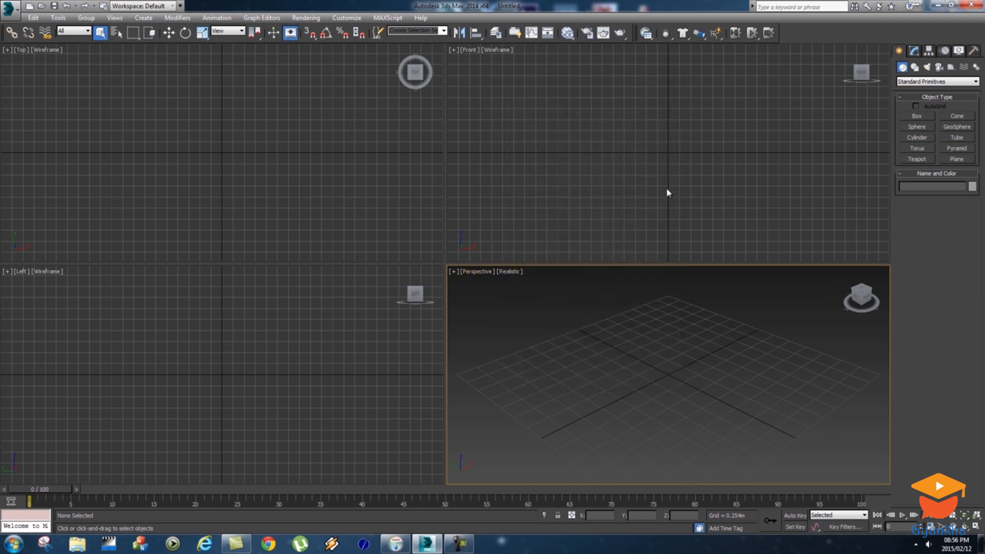
Step: Create a sphere with a radius of about 0.61 m at the centre of the perspective grid
click(917, 127)
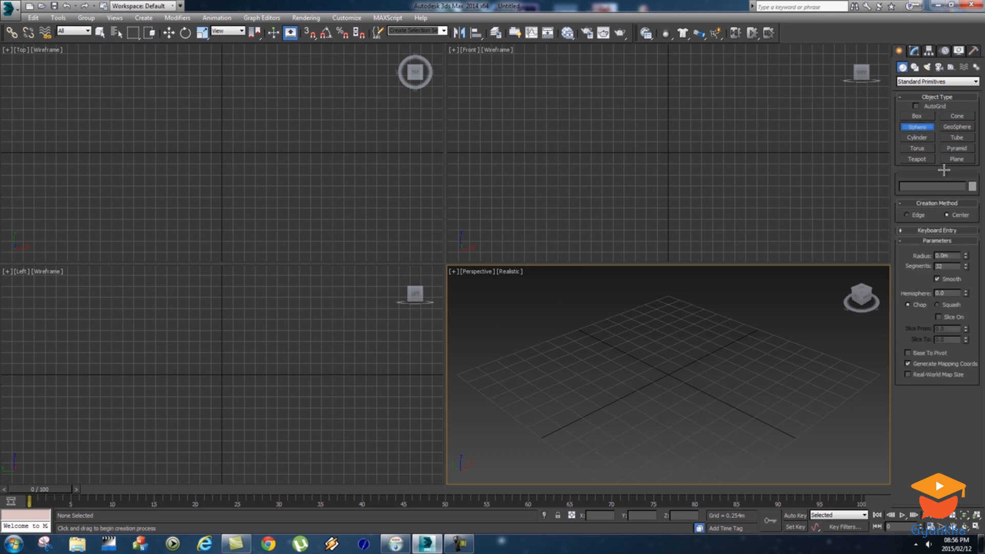
drag(669, 374, 704, 358)
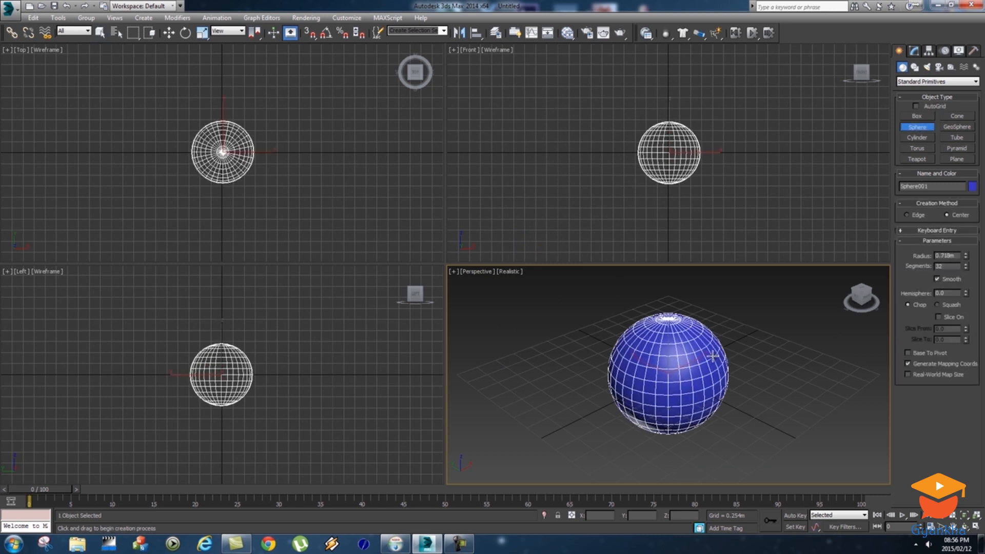
mouse_move(739, 395)
alt+middle_down()
mouse_move(747, 398)
mouse_move(686, 354)
mouse_move(728, 392)
alt+middle_up()
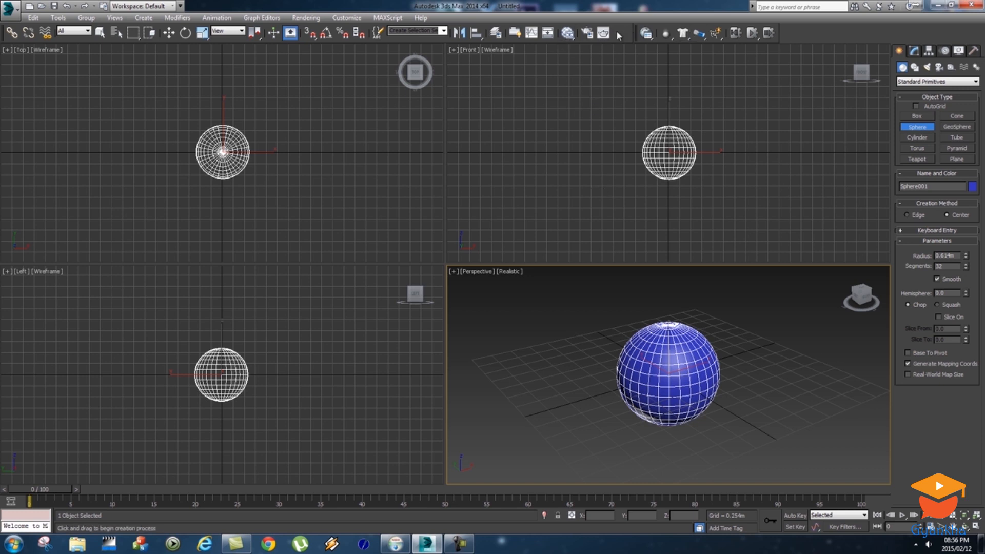
Step: Open the Material Editor and switch it to the compact mode
click(566, 34)
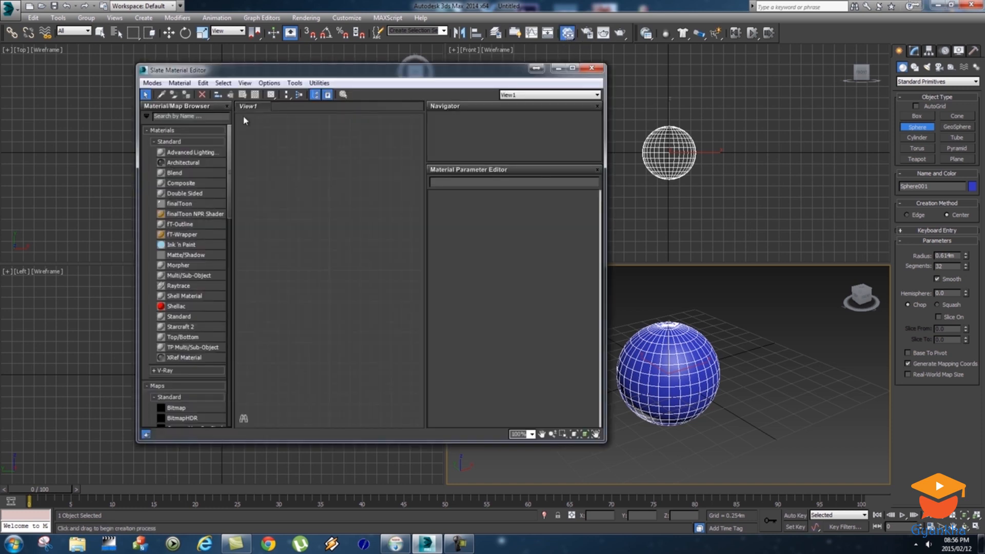
click(152, 83)
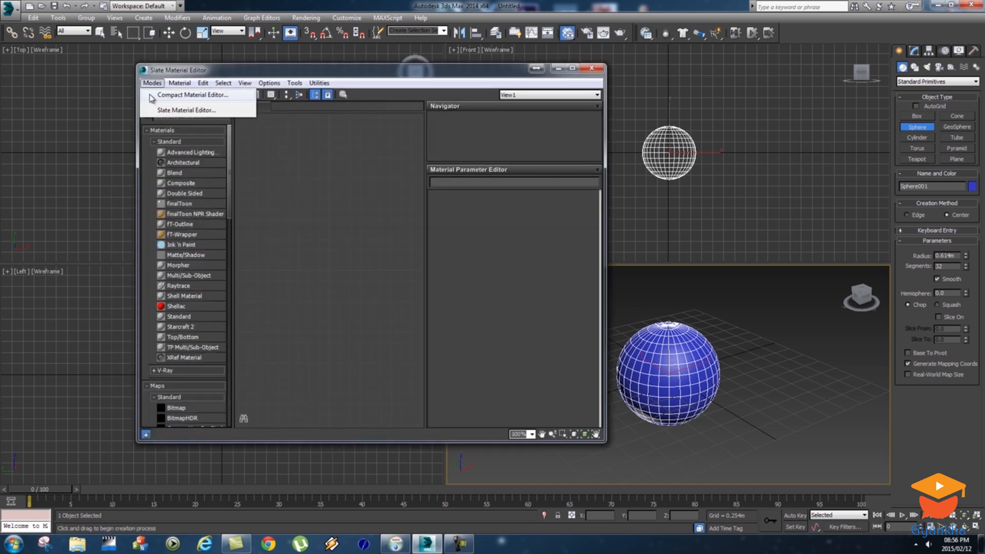
click(176, 97)
drag(205, 60, 330, 62)
Step: Switch the Material Editor back to the Slate mode and close it
click(250, 73)
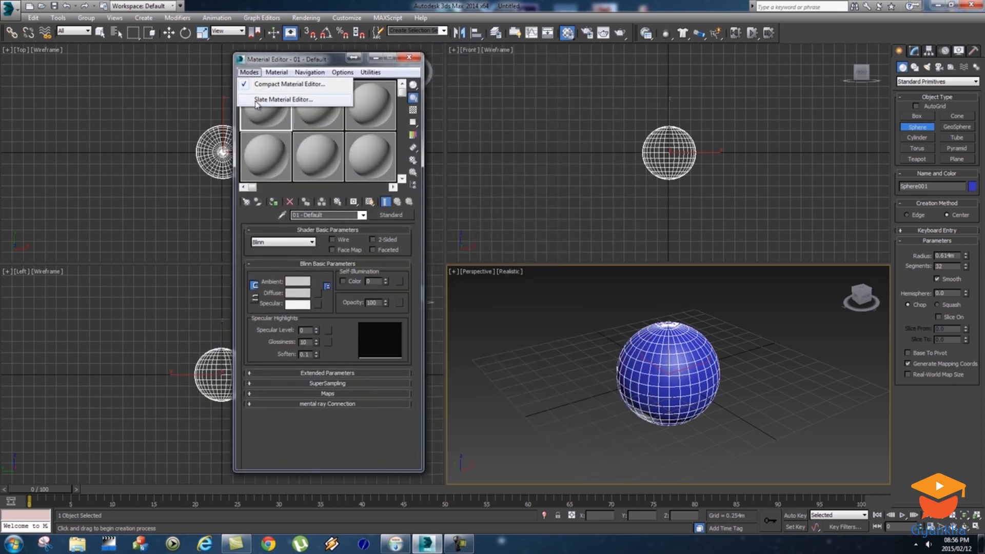
mouse_move(308, 72)
mouse_move(250, 72)
click(282, 101)
drag(374, 76, 447, 71)
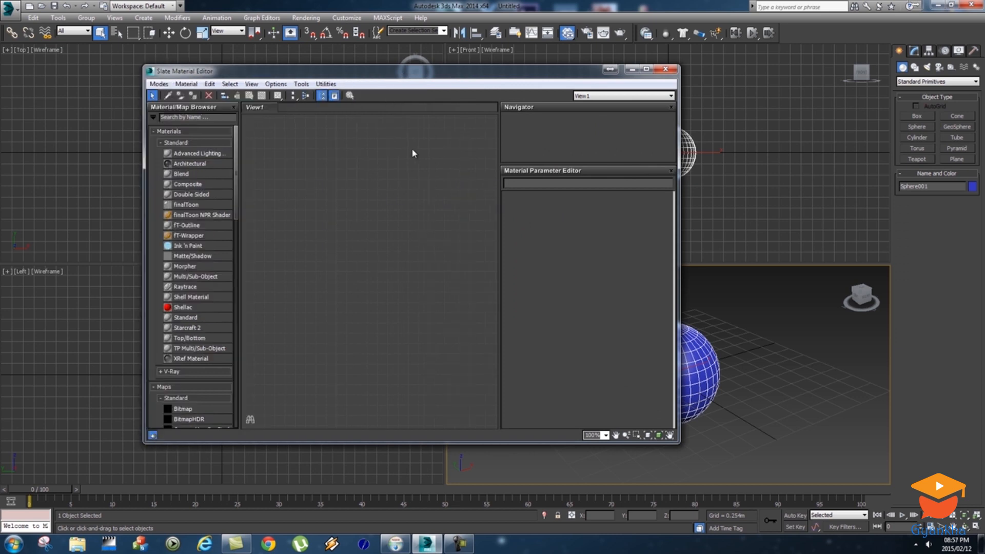
drag(401, 72, 361, 77)
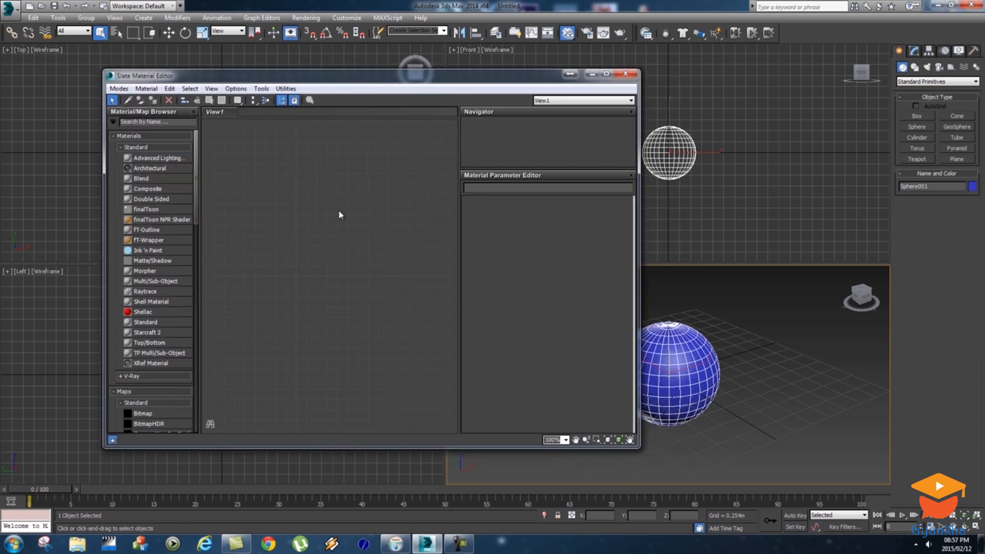
click(626, 73)
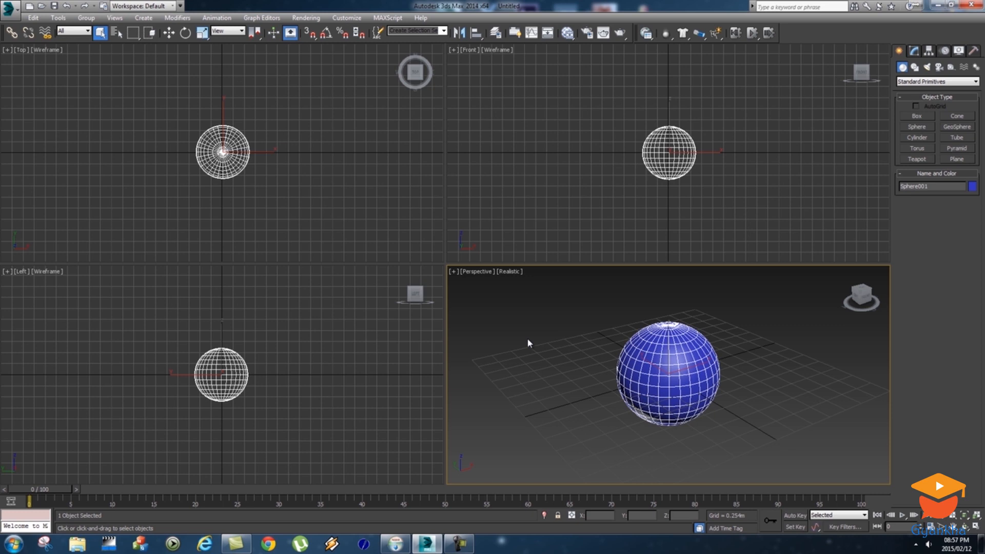
Step: Reopen the Slate Material Editor and add a V-Ray VRayMtl material node to View1
key(m)
drag(394, 78, 329, 71)
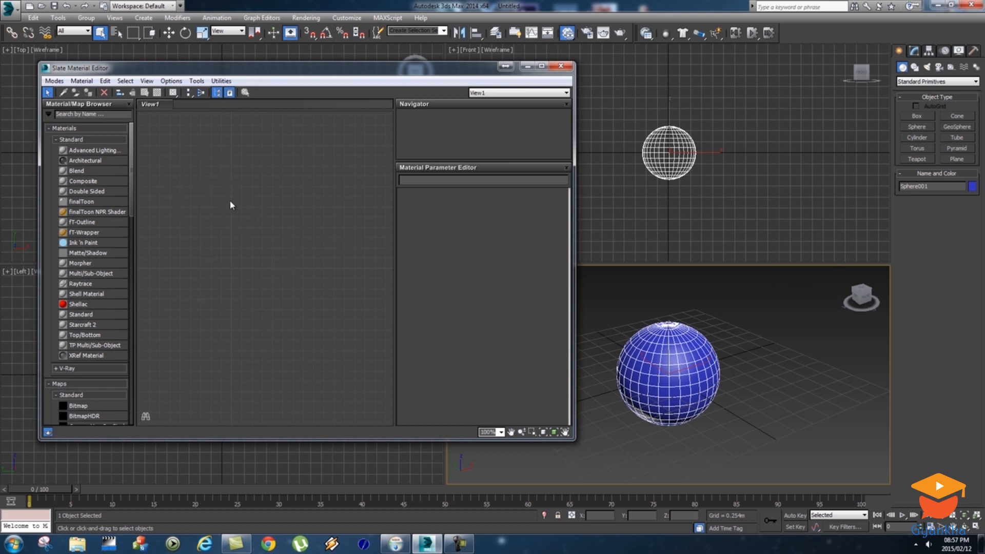
right_click(221, 185)
mouse_move(243, 193)
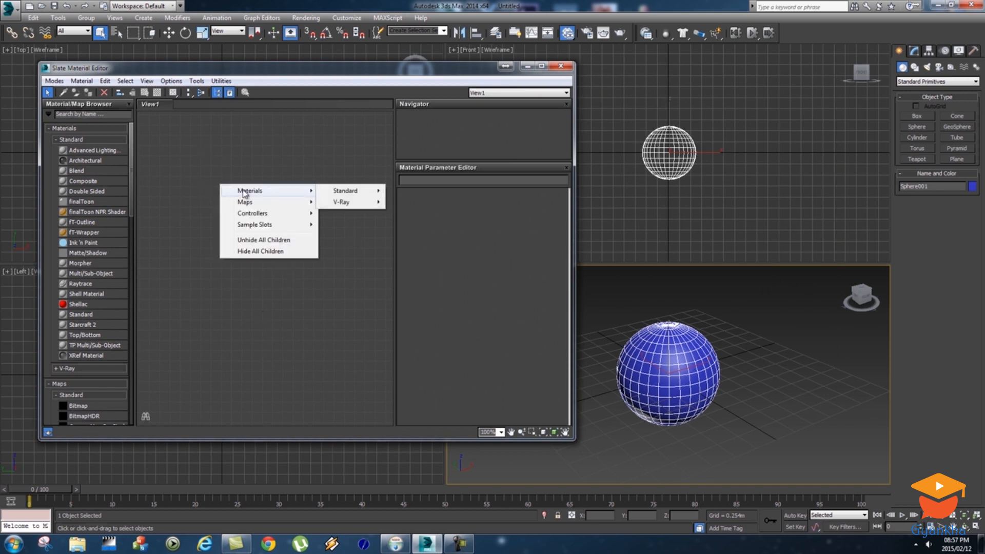
mouse_move(347, 207)
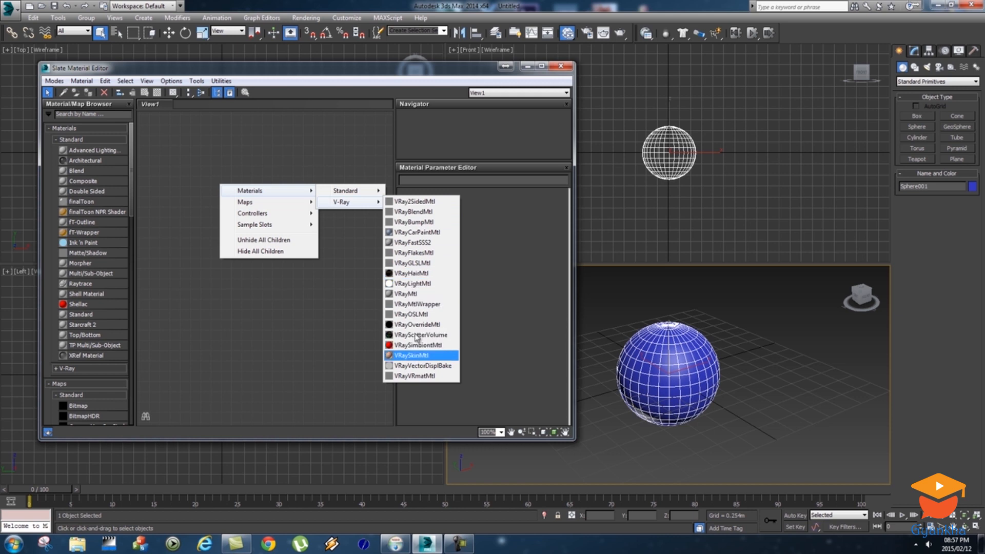
click(413, 296)
drag(206, 190, 262, 166)
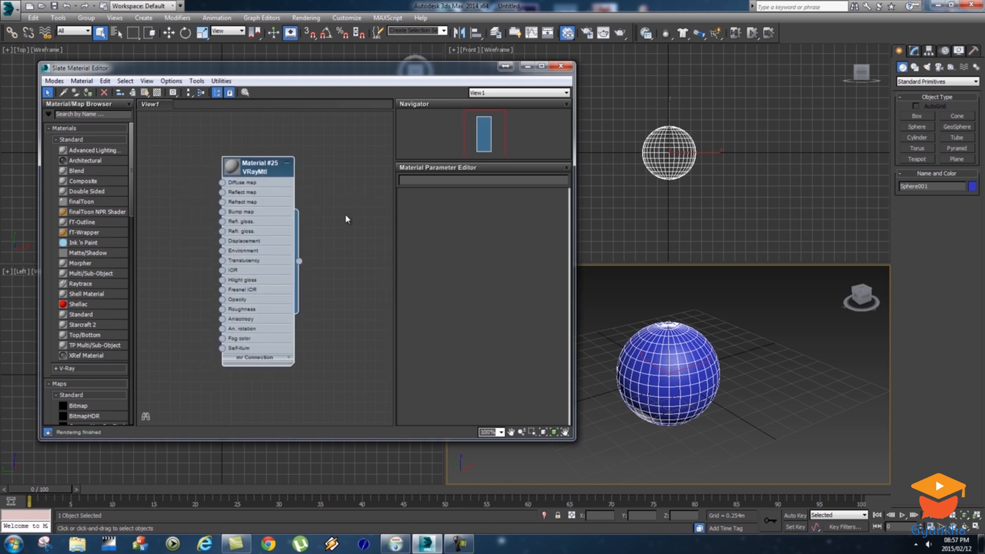
Step: Display the VRayMtl node's parameters and enlarge its preview sphere
double_click(258, 170)
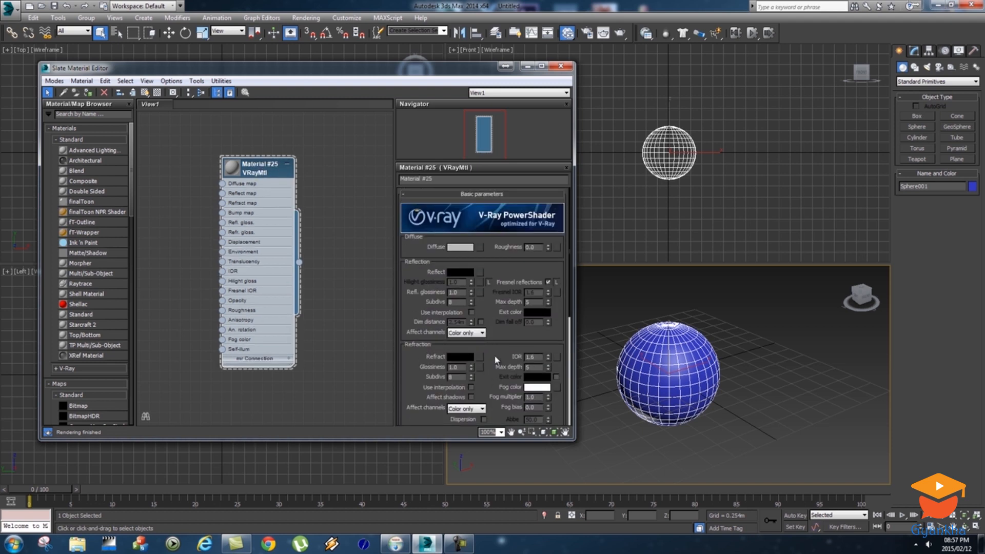
double_click(234, 169)
drag(256, 170, 246, 150)
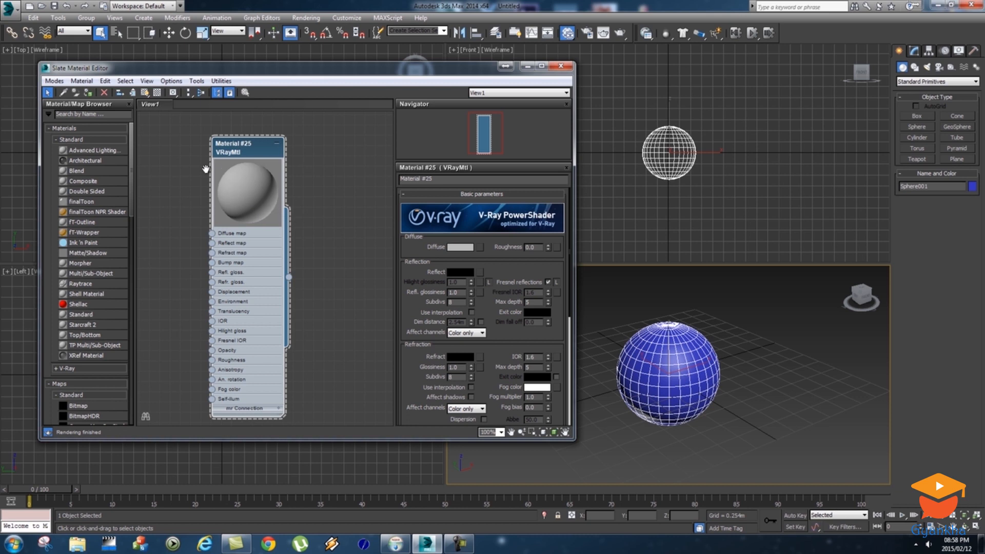
Step: Set the VRayMtl material's diffuse color to red with RGB 146, 0, 0
mouse_move(501, 333)
mouse_down()
mouse_move(490, 158)
mouse_move(499, 338)
mouse_up()
click(460, 247)
drag(281, 41, 350, 129)
mouse_move(296, 201)
mouse_down()
mouse_move(286, 198)
mouse_move(322, 168)
mouse_move(314, 174)
mouse_move(363, 161)
mouse_move(300, 203)
mouse_move(353, 173)
mouse_move(354, 152)
mouse_move(365, 151)
mouse_up()
click(275, 185)
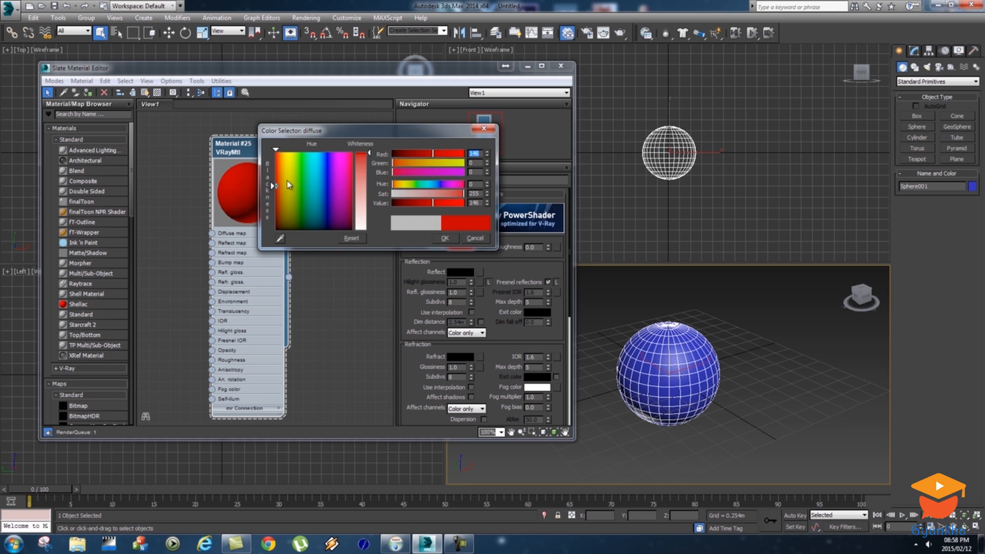
click(444, 239)
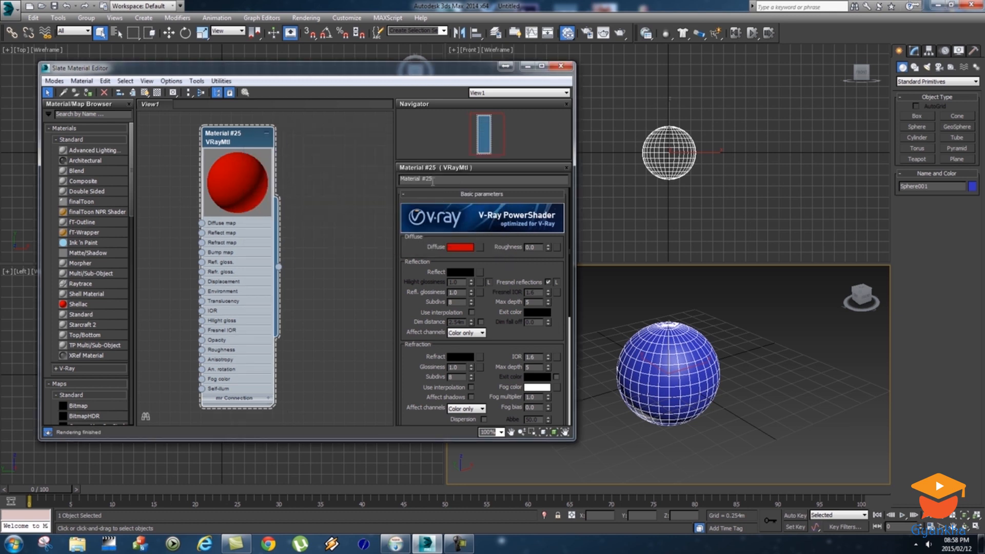
Step: Rename the VRayMtl material as Red
drag(440, 178, 384, 185)
text(Red)
drag(208, 139, 197, 138)
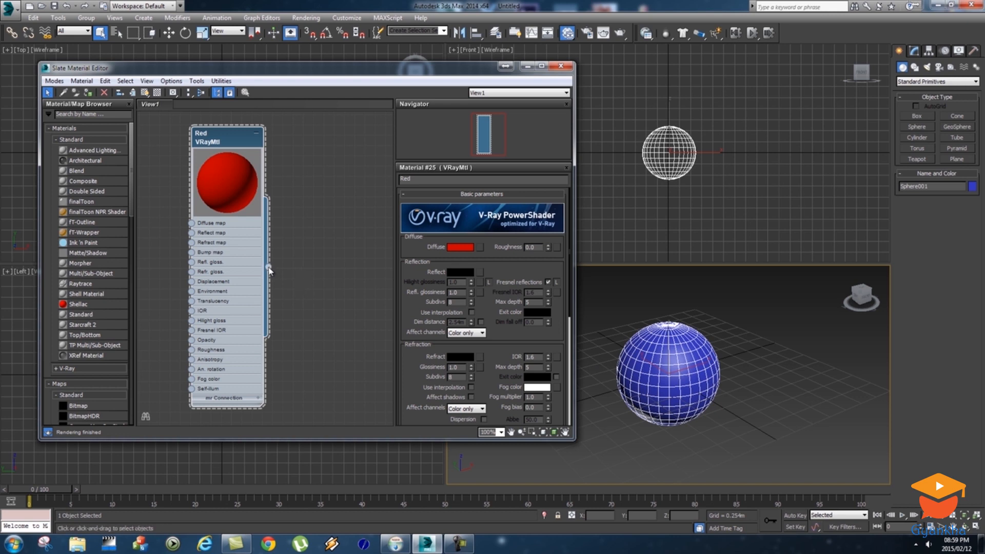
Step: Apply the Red material to the sphere by wiring its output to the object, and undo the assignment
drag(333, 228, 673, 362)
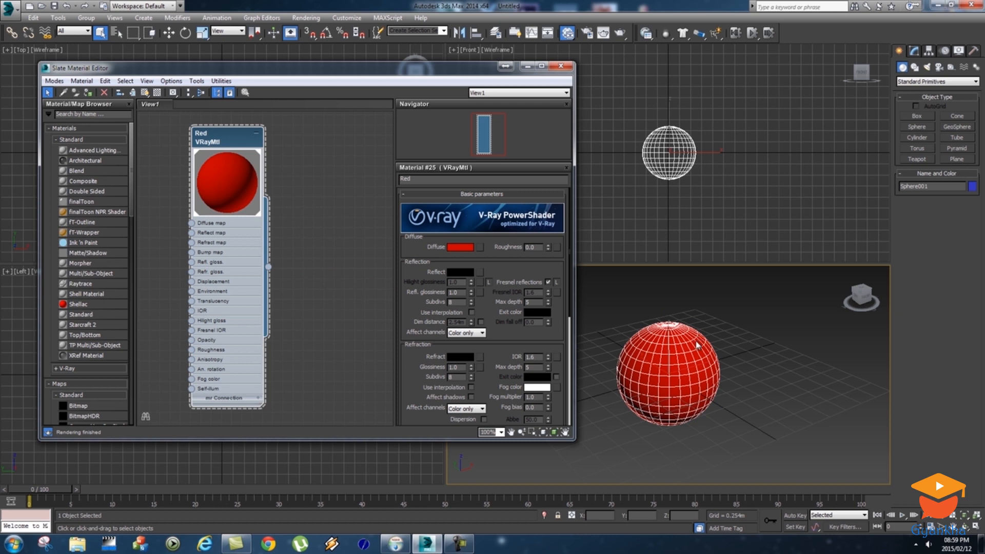
key(ctrl+z)
click(730, 298)
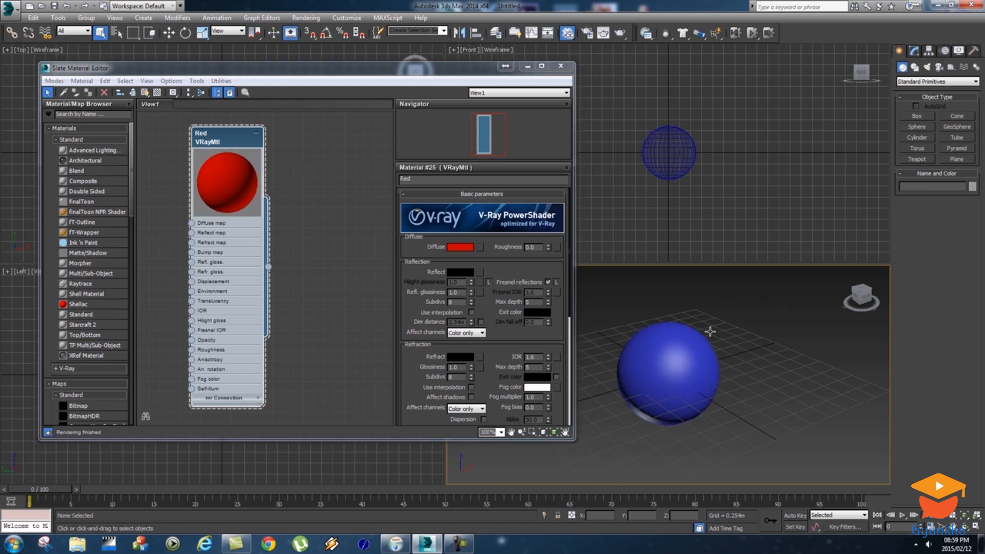
click(677, 346)
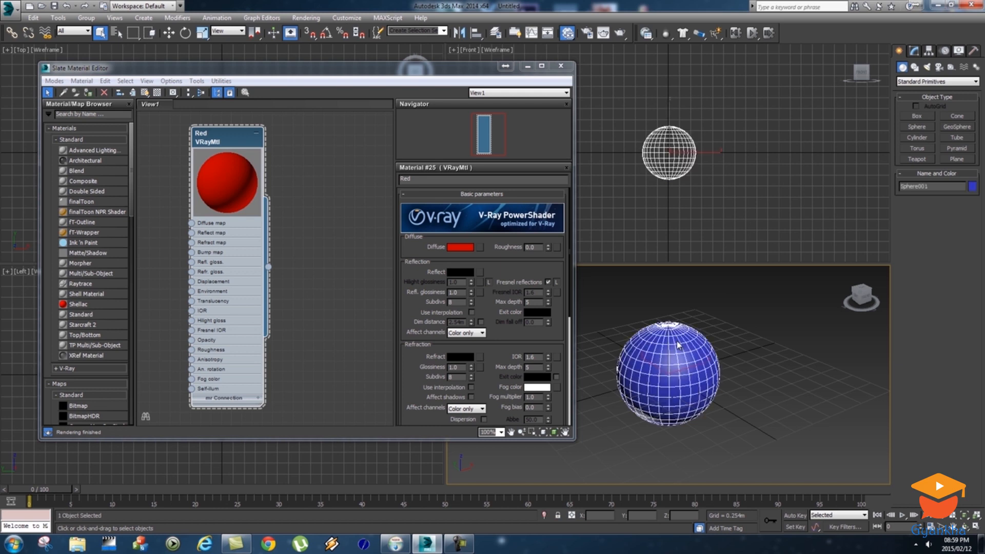
Step: Create a box about 0.75 m long, 0.52 m wide and 0.86 m high beside the sphere
click(918, 116)
drag(746, 350, 804, 367)
click(812, 294)
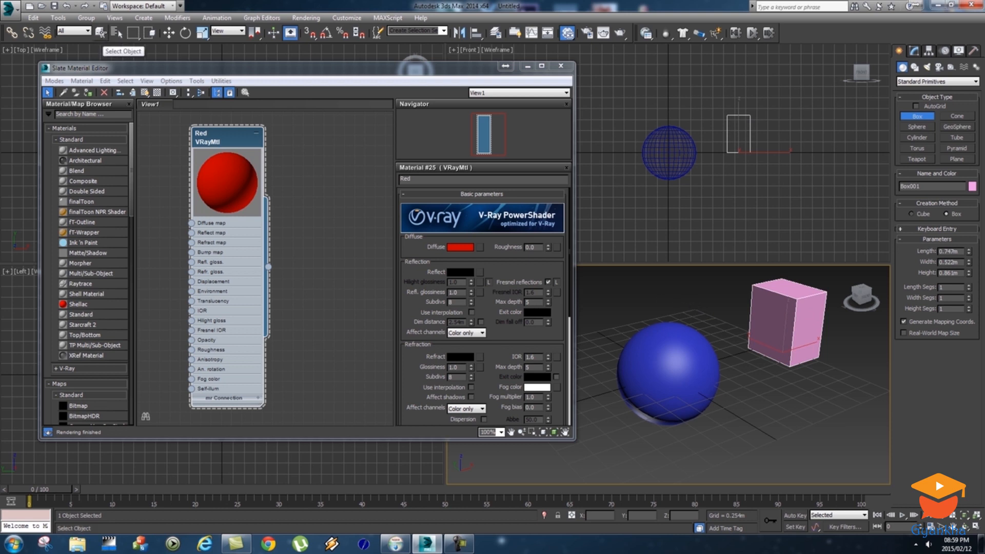
Step: Select both the sphere and the box and assign the Red material to the selection
click(101, 33)
click(667, 346)
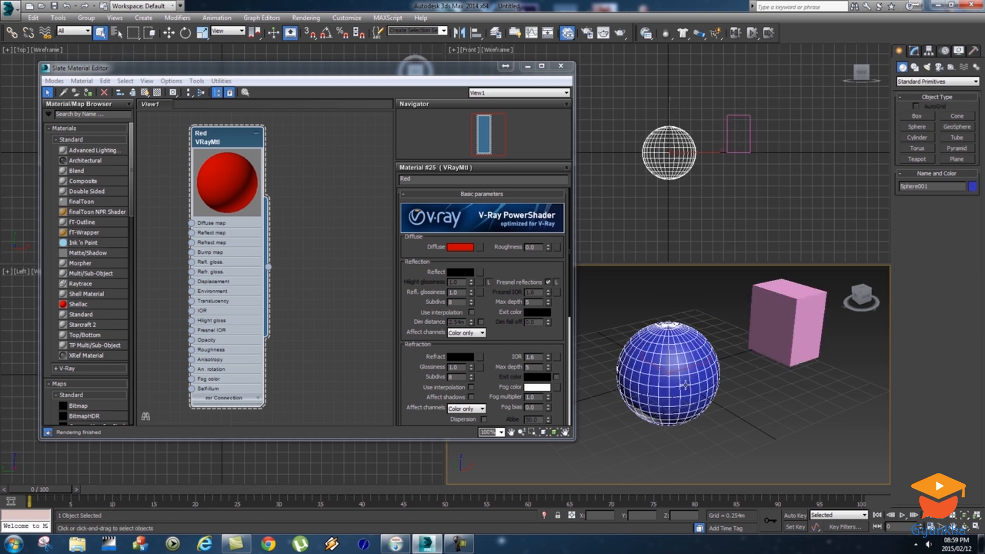
ctrl+click(785, 327)
middle_drag(760, 339, 757, 368)
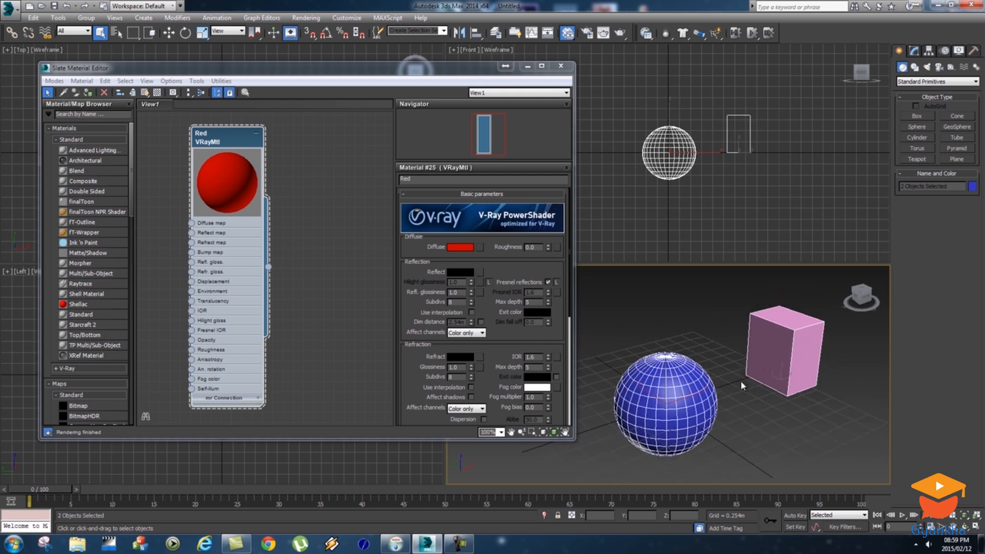
right_click(268, 270)
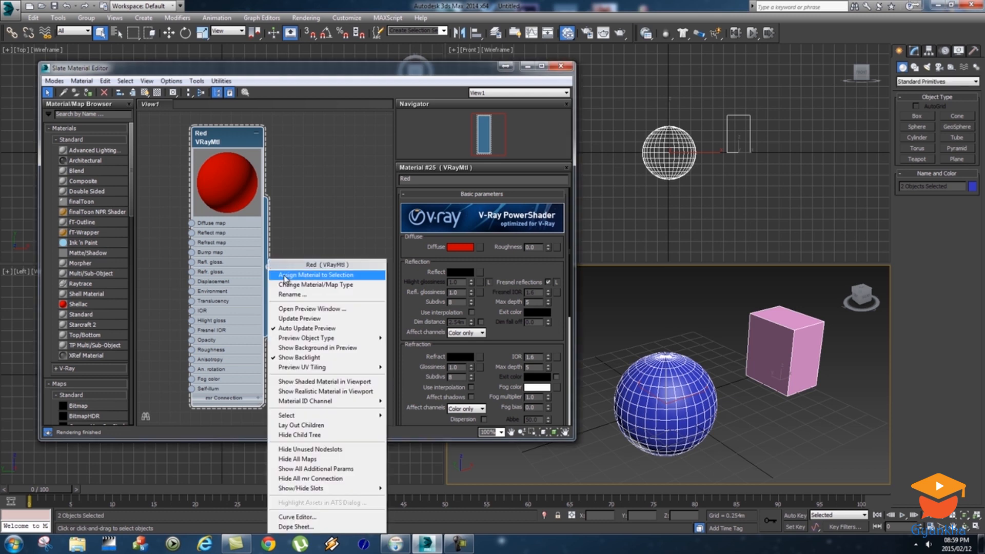
click(359, 277)
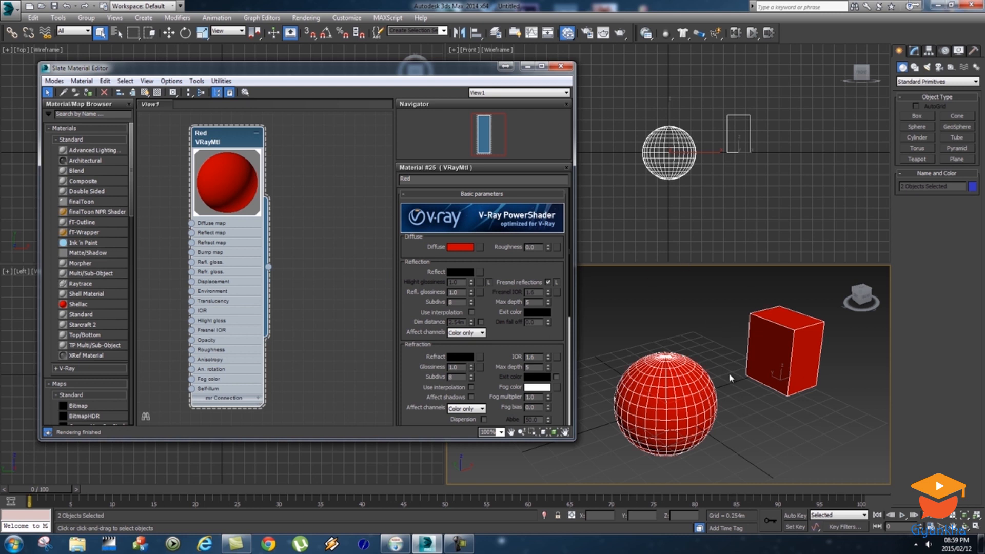
Step: Shrink the Slate Material Editor window, create a large ground plane spanning the sphere and box, and activate the Move tool
drag(575, 81, 494, 78)
drag(337, 68, 309, 58)
click(957, 159)
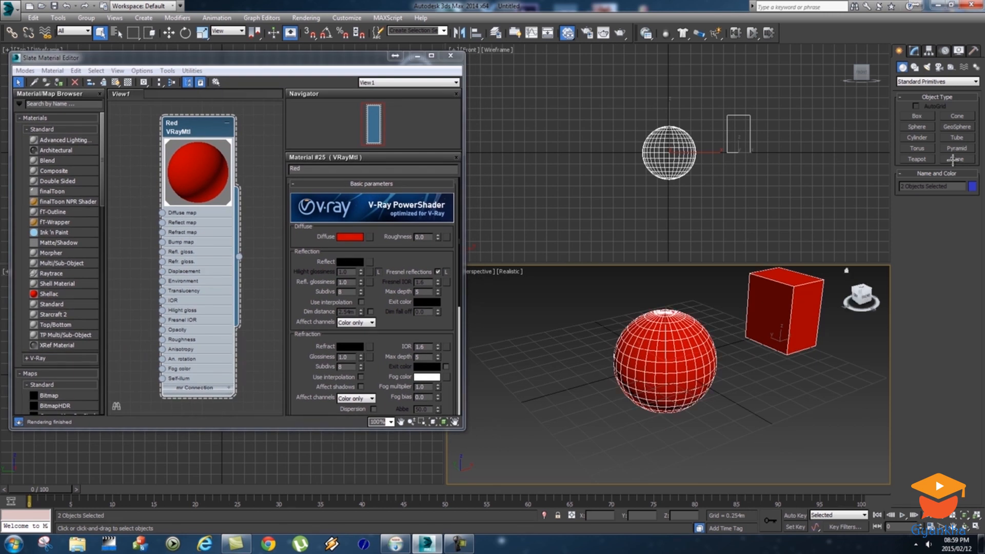
drag(474, 347, 981, 377)
key(w)
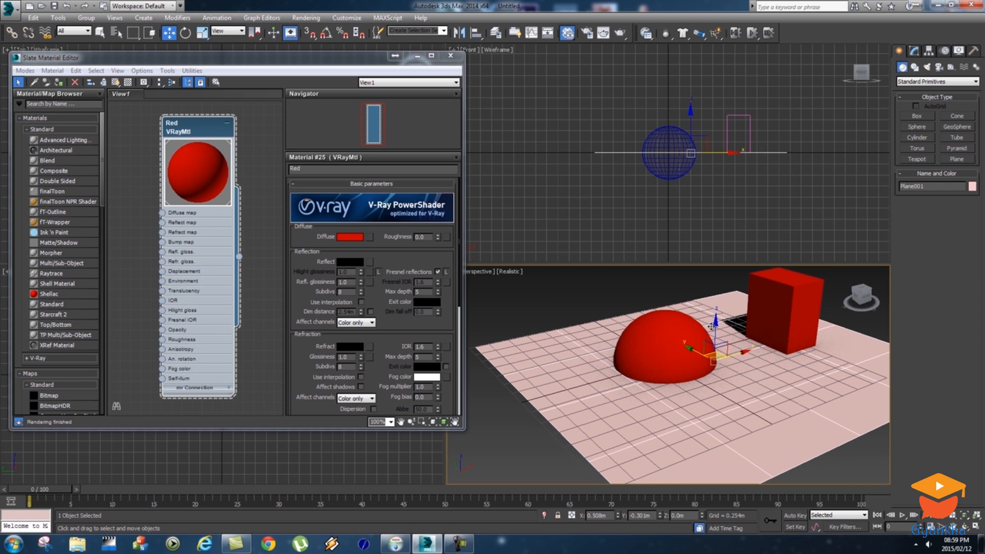
Step: Deselect the ground plane and widen the Slate Material Editor window to make room for more material nodes
drag(716, 324, 717, 377)
middle_drag(717, 376, 680, 393)
middle_drag(681, 393, 673, 402)
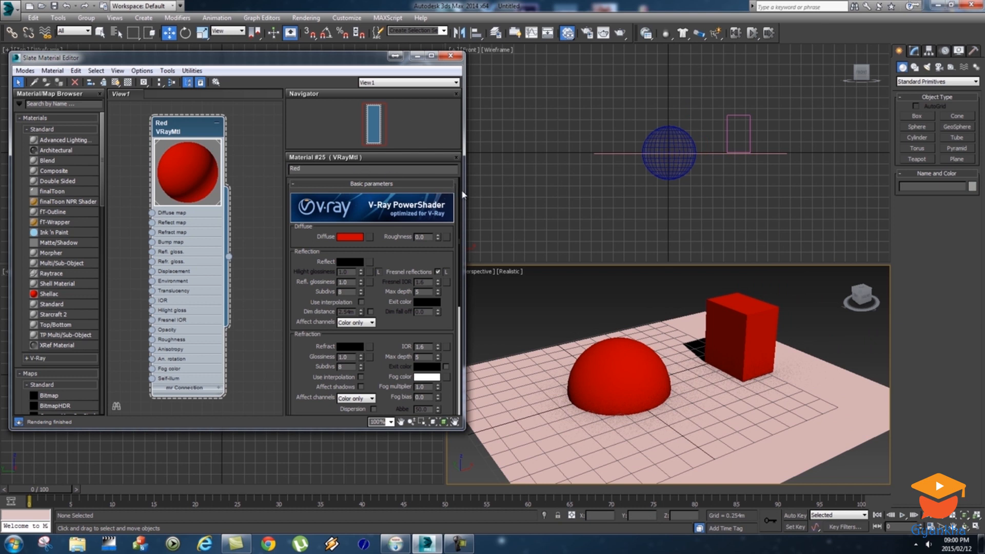
drag(466, 194, 676, 195)
right_click(307, 169)
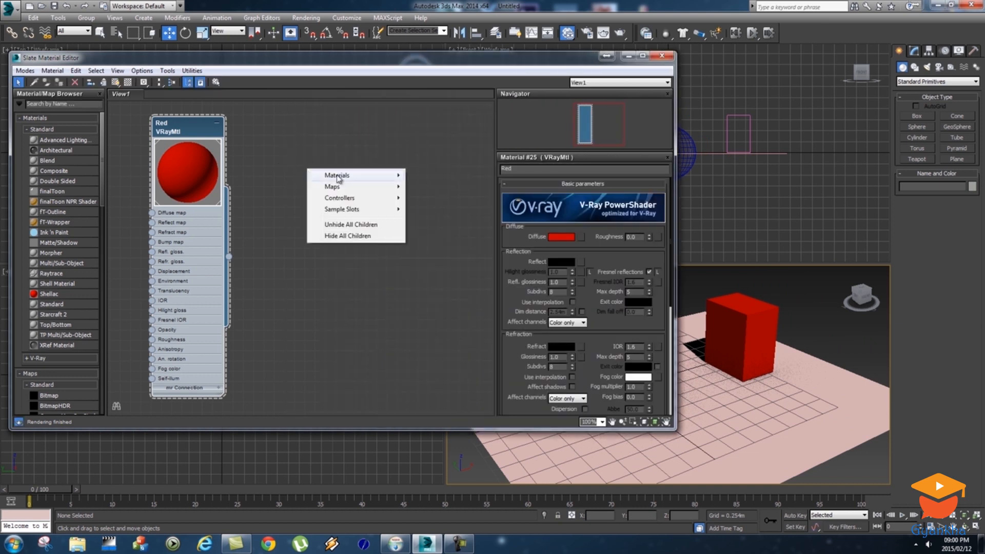
mouse_move(379, 175)
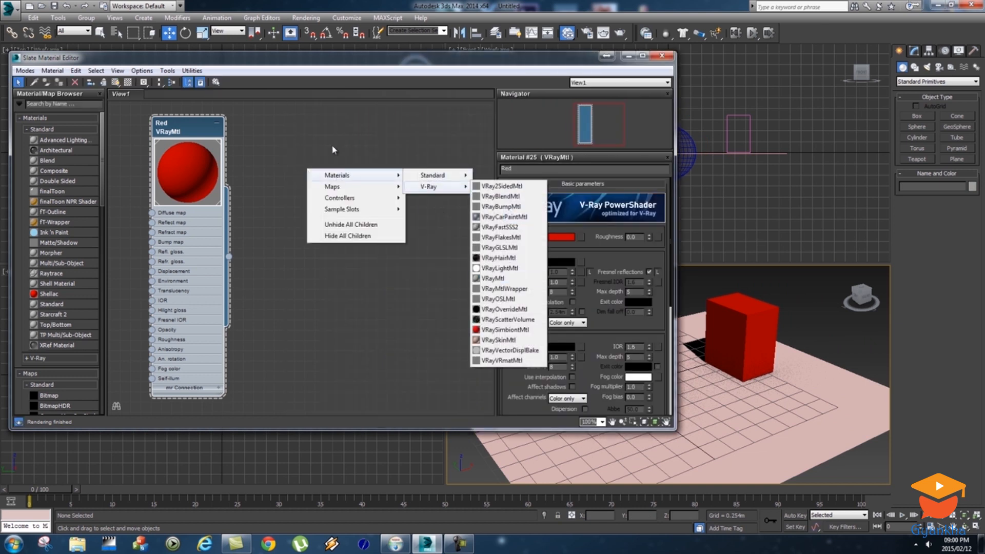
click(238, 101)
Step: Duplicate the Red material node beside the original and rename the copy Blue
mouse_move(207, 132)
mouse_down()
mouse_move(175, 131)
mouse_move(192, 132)
mouse_up()
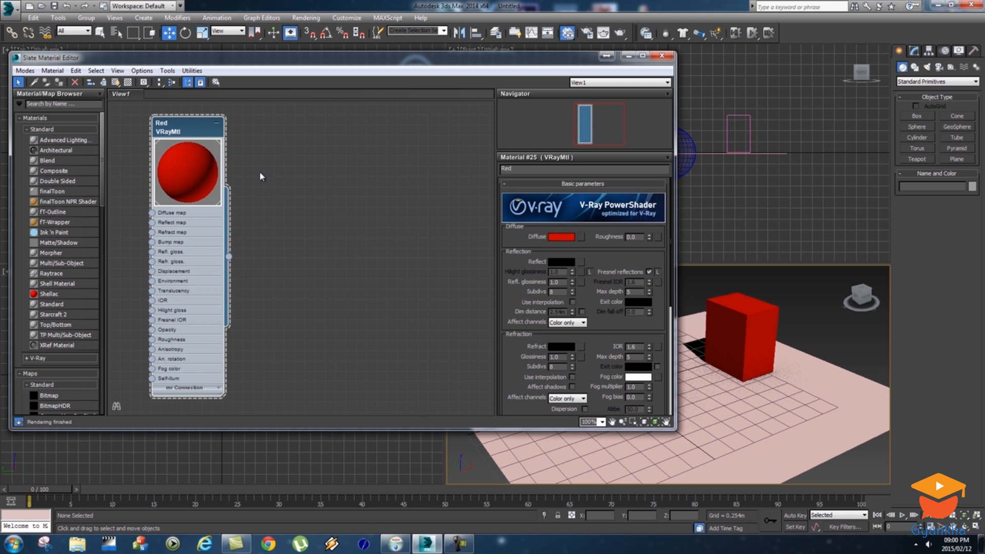
drag(169, 131, 296, 127)
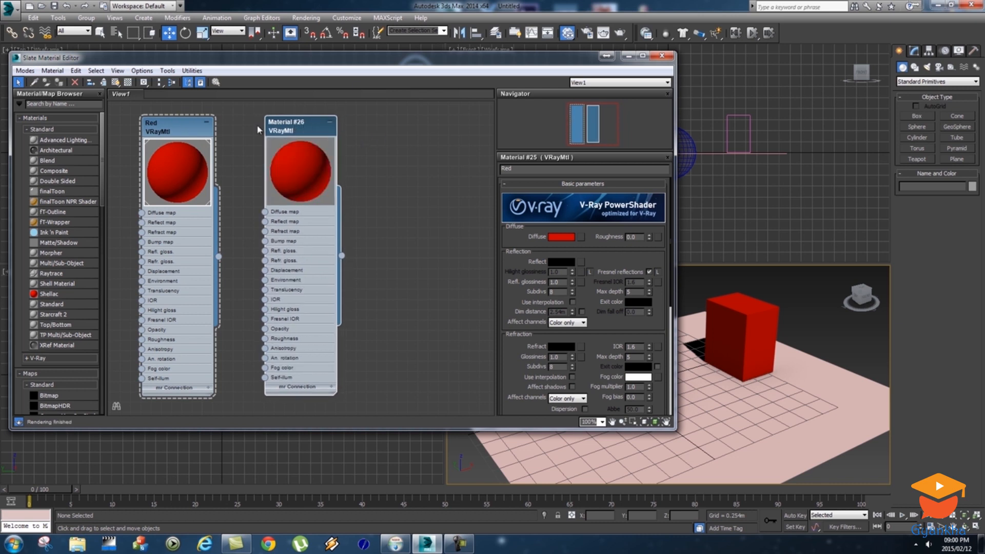
double_click(299, 126)
drag(542, 172, 471, 175)
text(Blue)
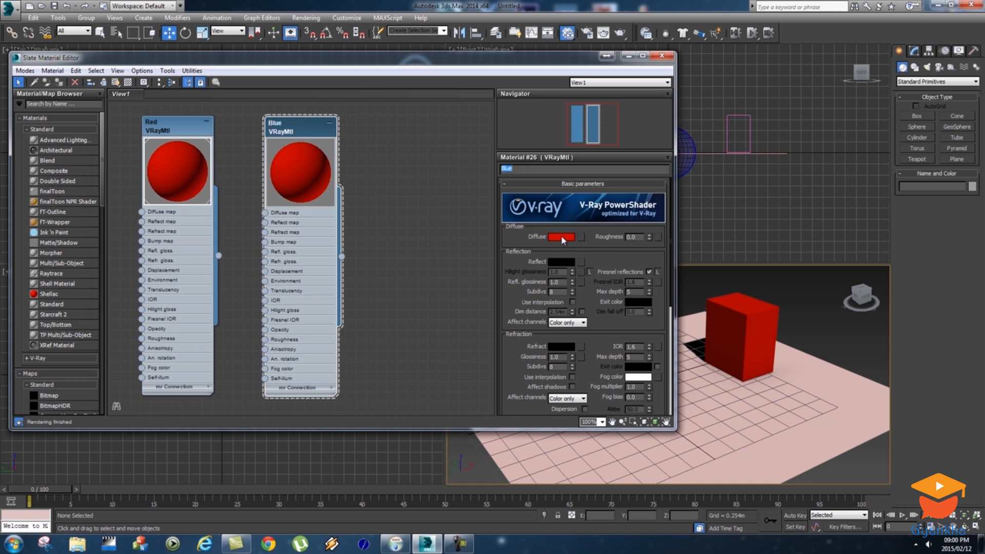
Step: Set the Blue material's diffuse colour to a bright blue
click(561, 237)
drag(313, 199, 329, 160)
click(445, 238)
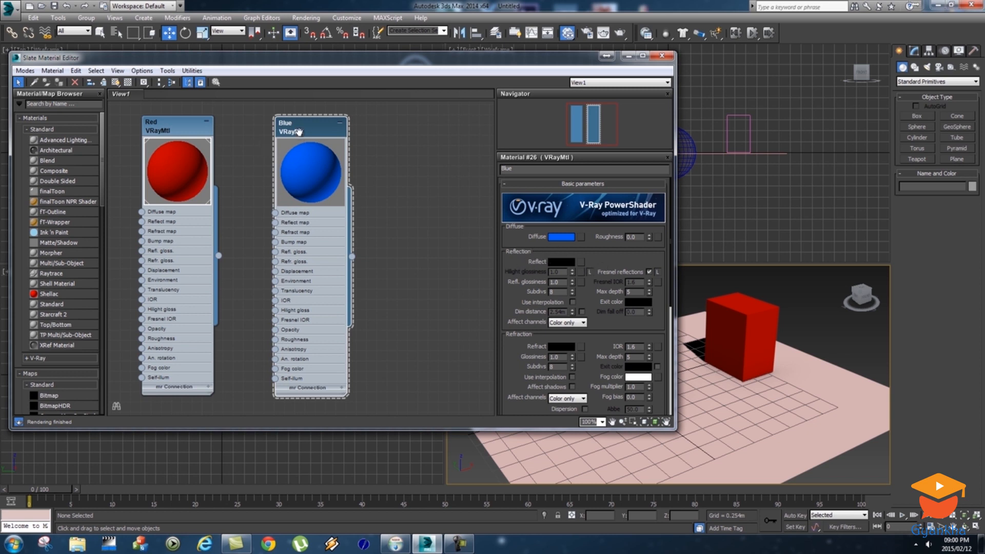
Step: Set the Blue material's reflection colour to a grey with a value of 62
click(560, 263)
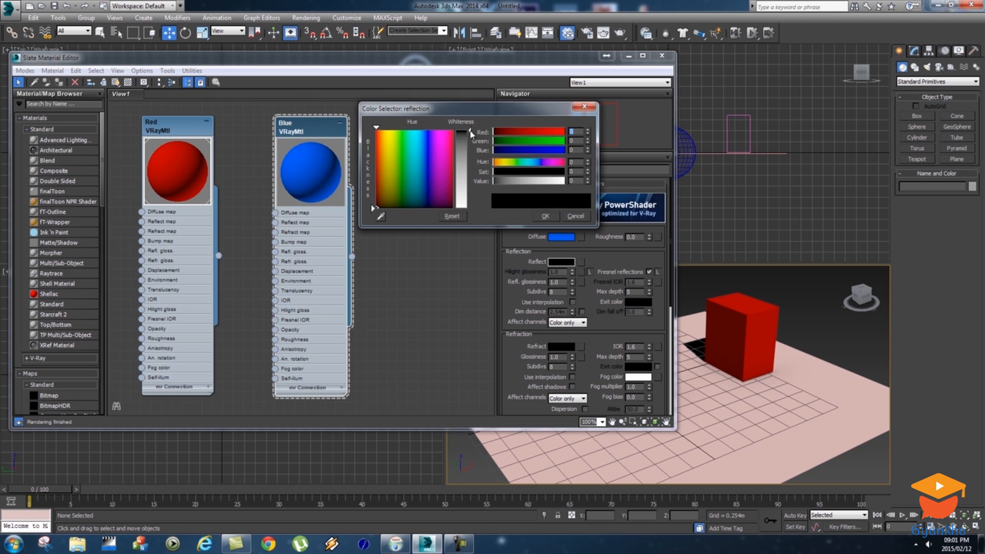
drag(471, 134, 470, 208)
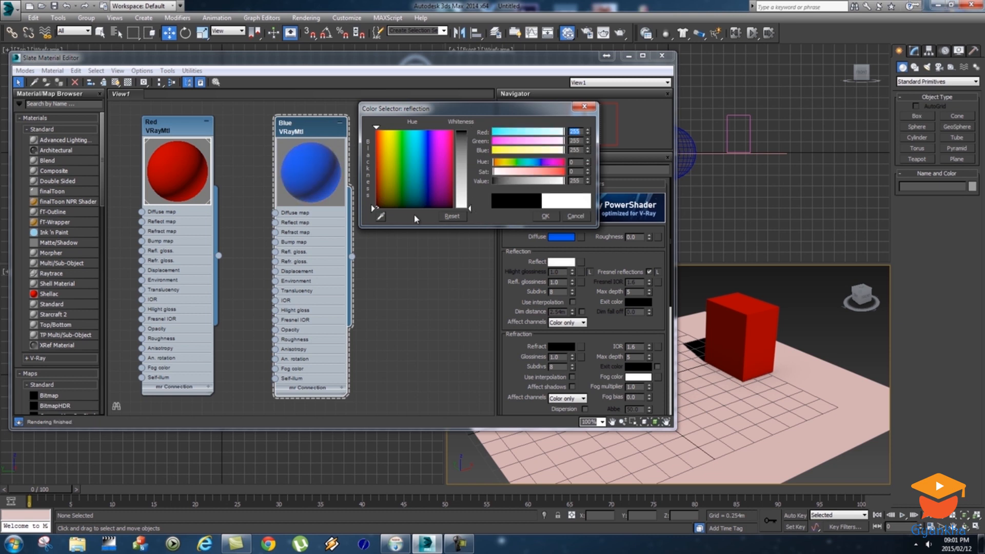
drag(470, 210, 473, 153)
drag(498, 108, 493, 110)
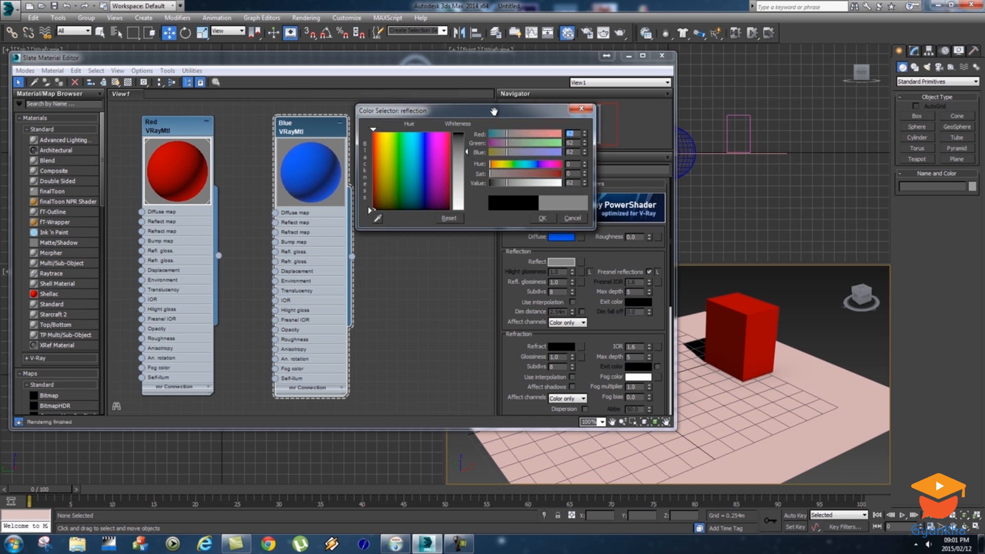
click(541, 219)
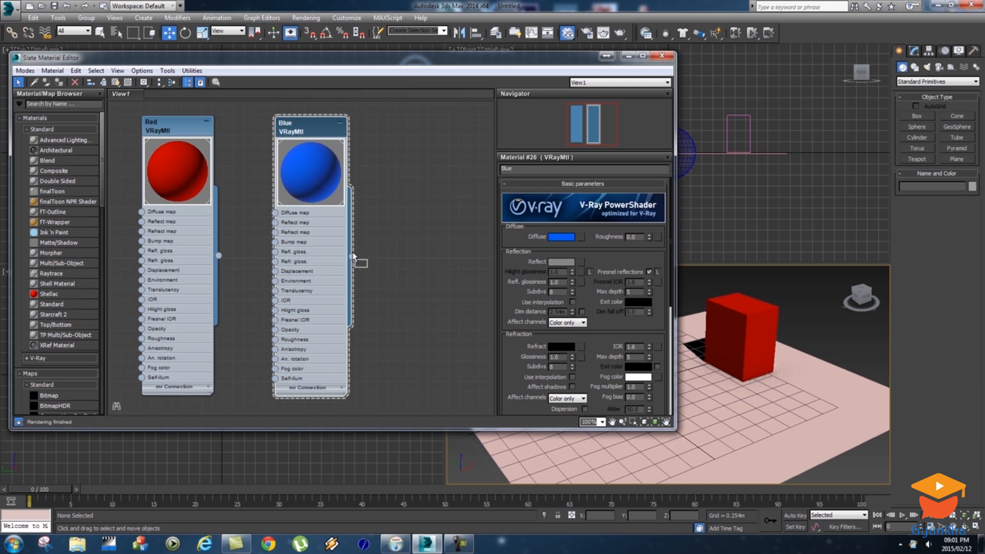
Step: Assign the Blue material to the ground plane, minimize the material editor and render the perspective view
drag(352, 255, 776, 429)
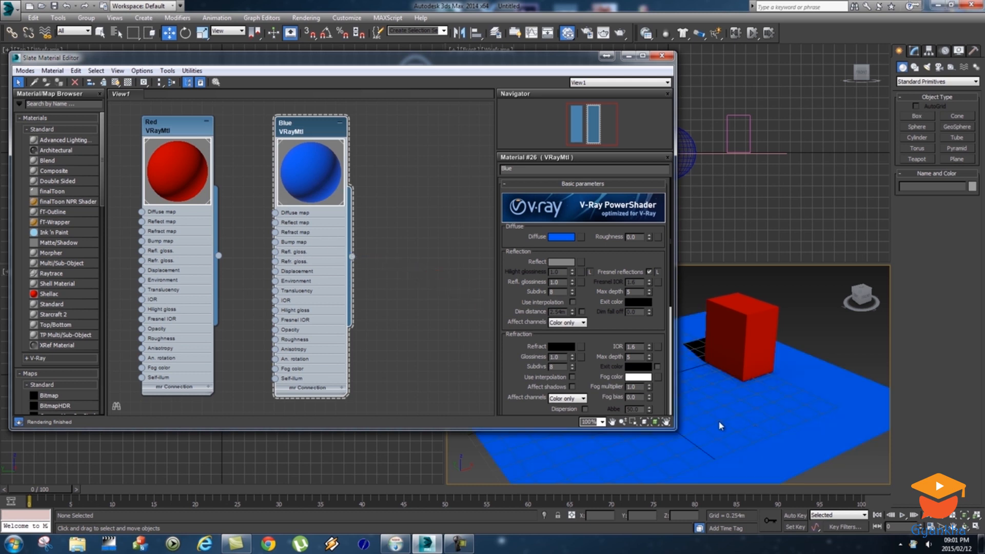
click(628, 57)
middle_drag(689, 379, 708, 391)
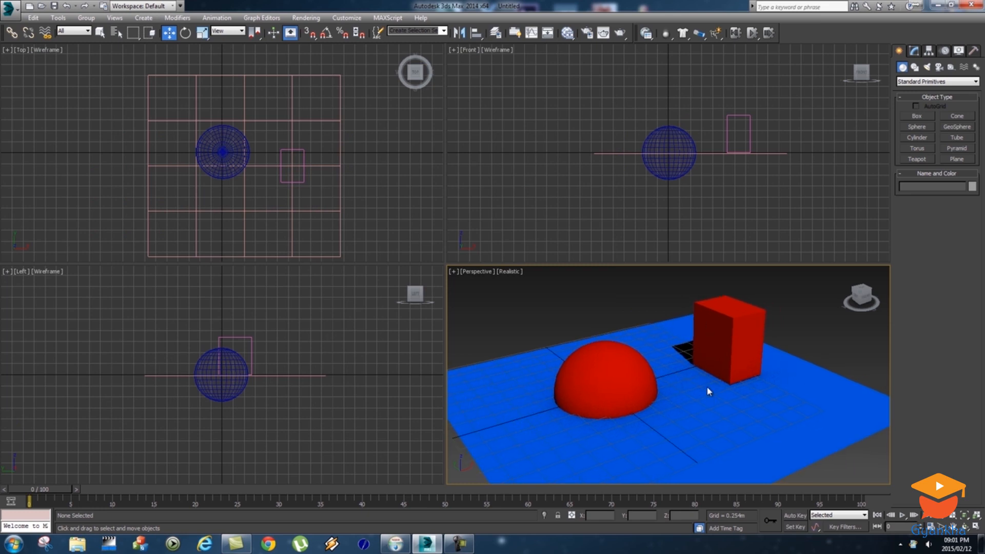
click(302, 18)
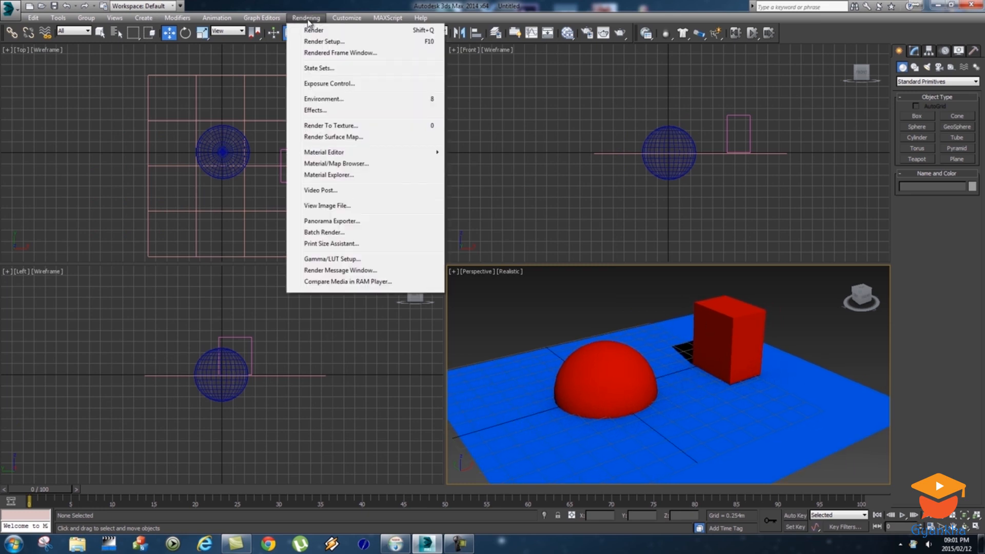
click(311, 31)
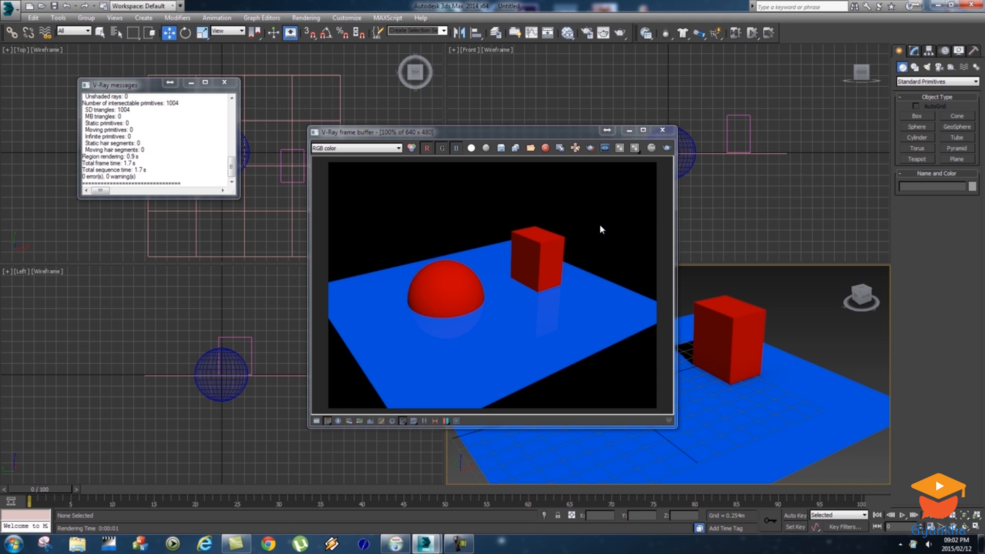
click(662, 130)
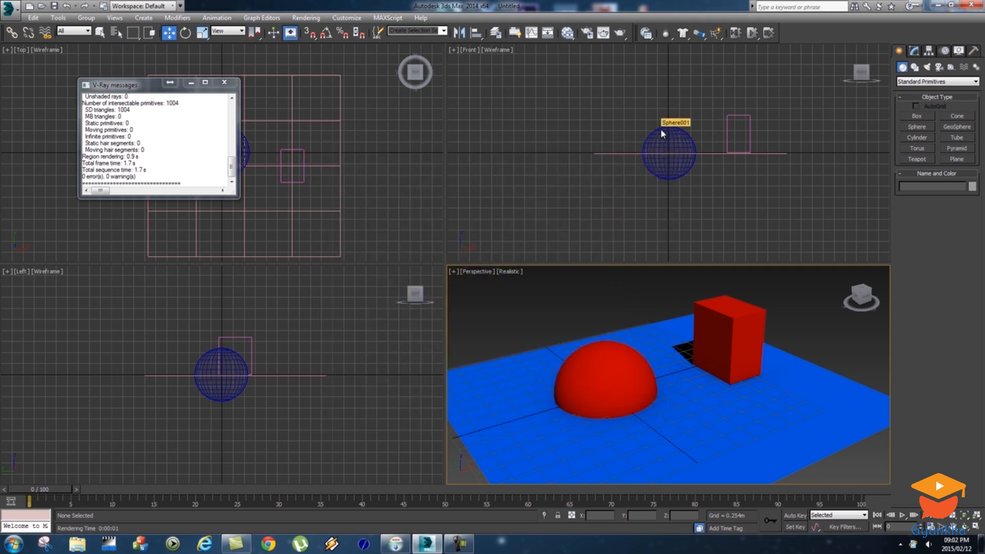
Step: Turn off Fresnel reflections on the Blue material and render the perspective view to compare the plane's reflections
key(m)
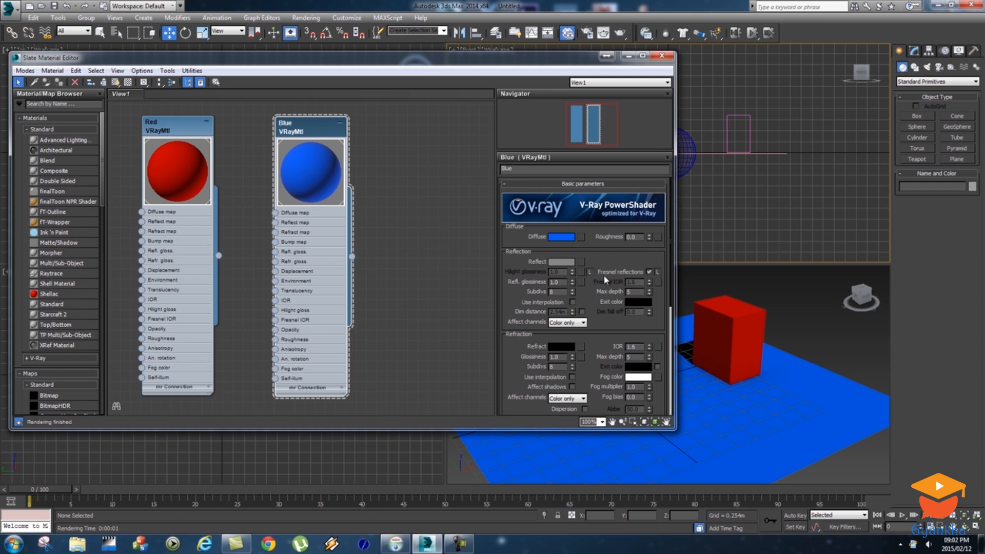
click(649, 272)
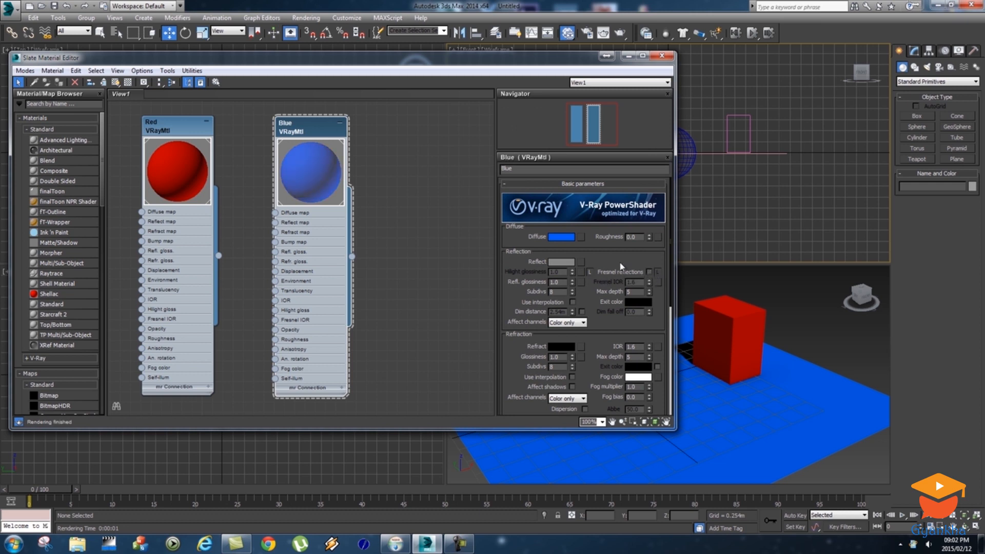
click(662, 55)
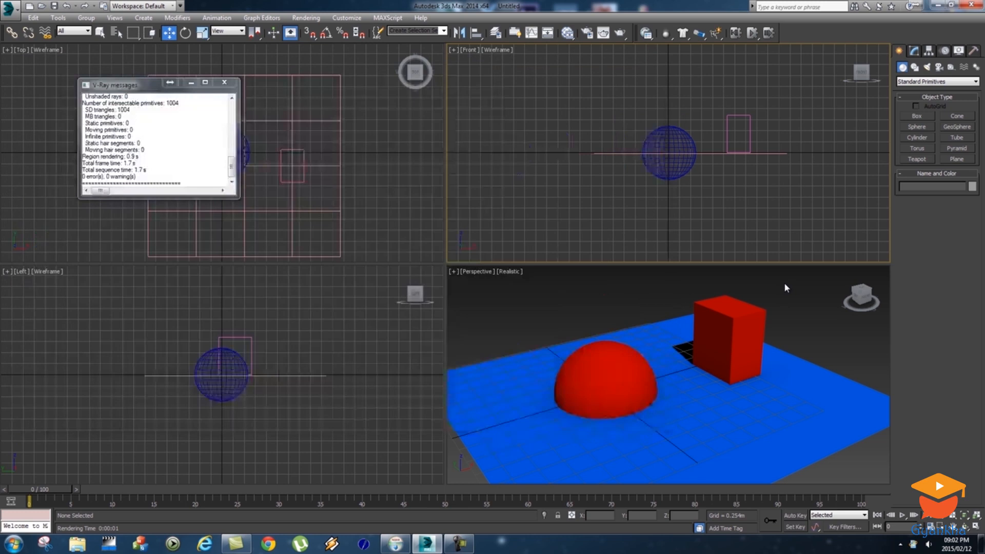
click(306, 18)
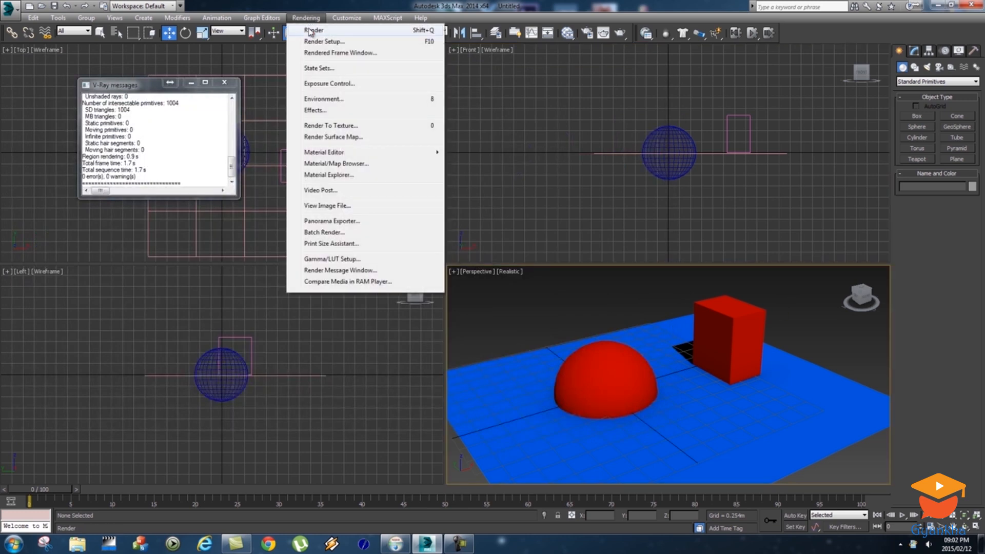
click(311, 27)
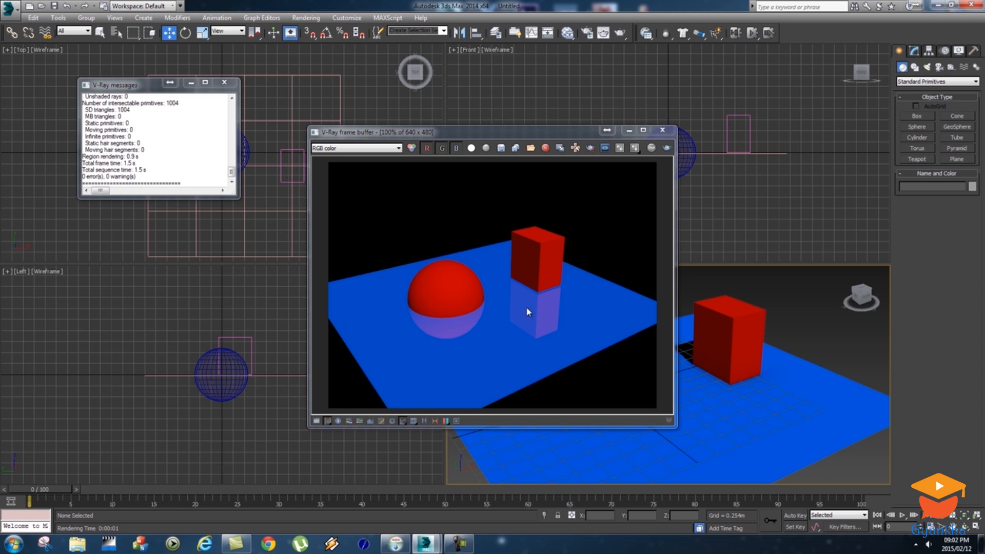
click(663, 130)
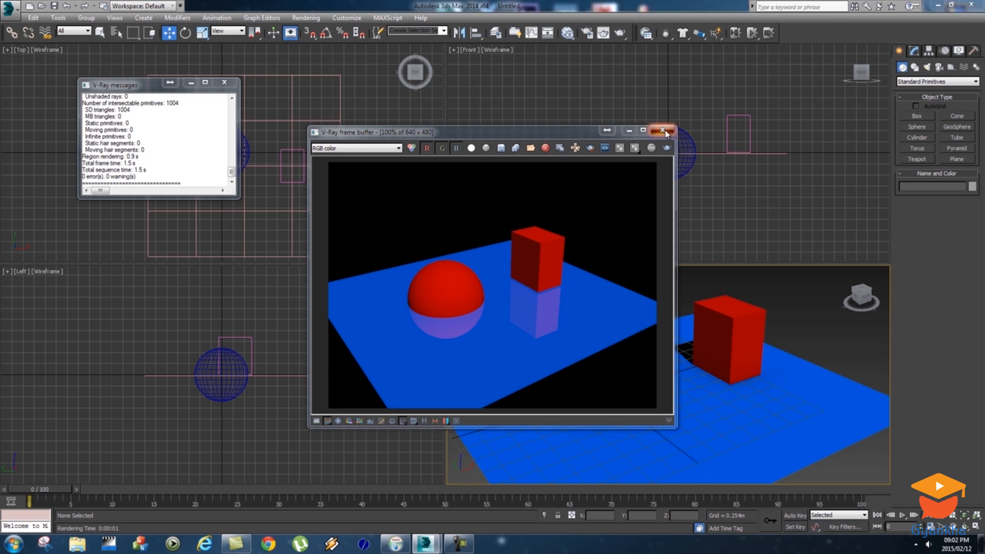
Step: Set the Blue material's reflection glossiness to 0.9 and render the perspective view to check the blurred reflections
key(m)
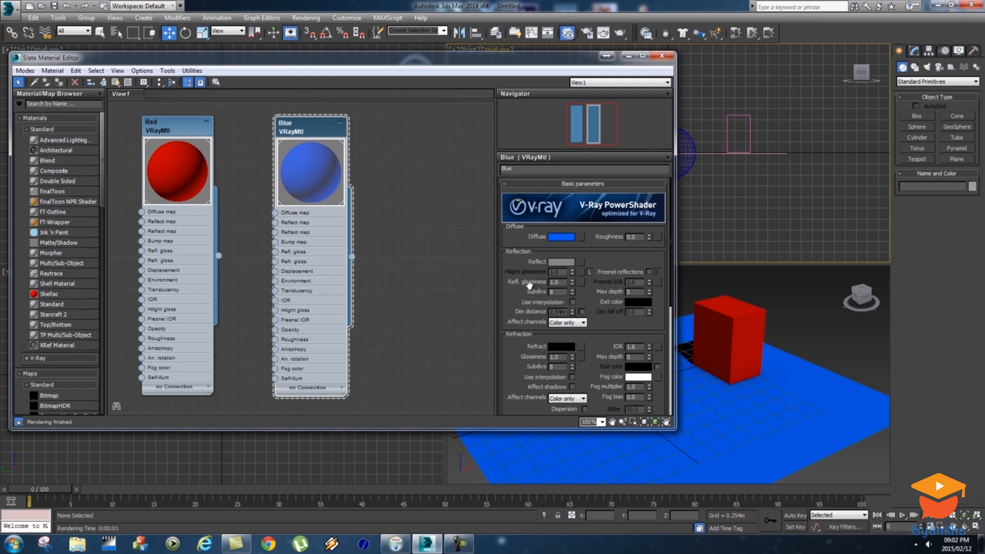
click(572, 284)
click(572, 284)
click(787, 277)
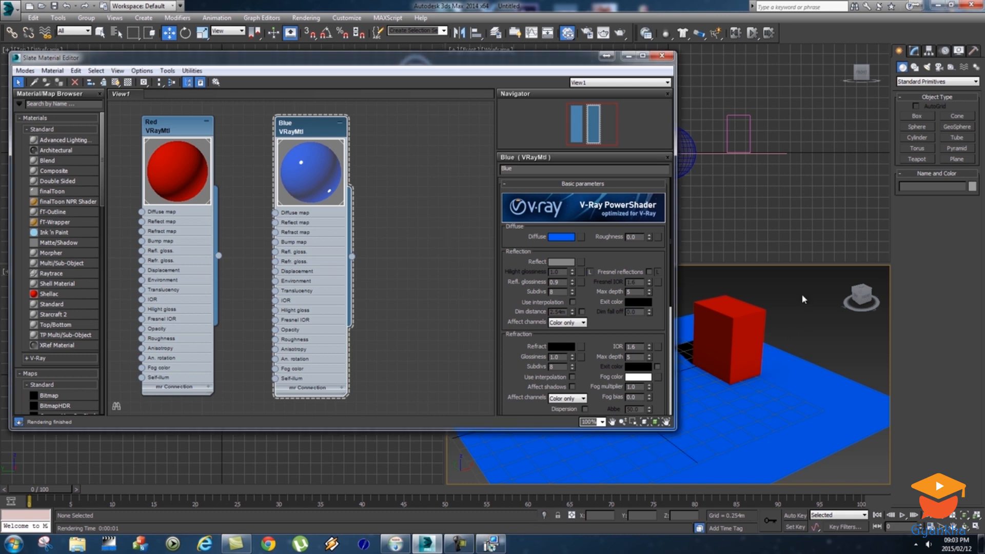
click(305, 17)
click(318, 27)
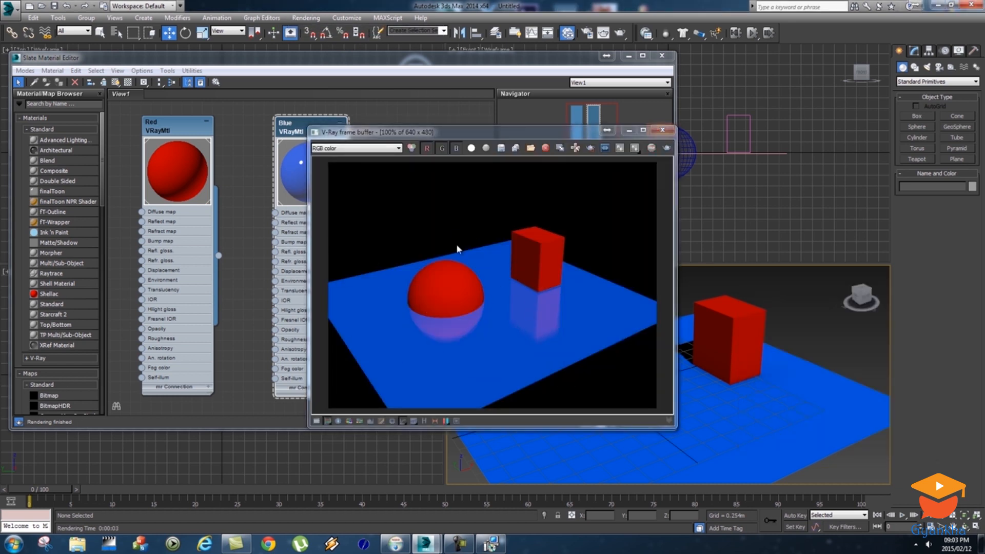
click(663, 131)
Step: Assign the Blue material to the sphere and render the perspective view to inspect its highlight and reflections
drag(589, 60, 403, 70)
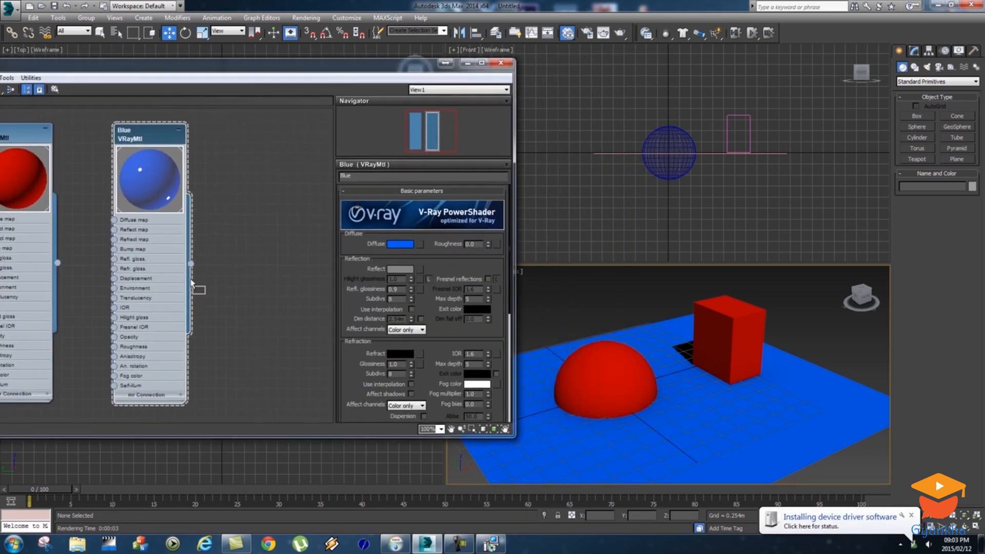
drag(191, 264, 604, 368)
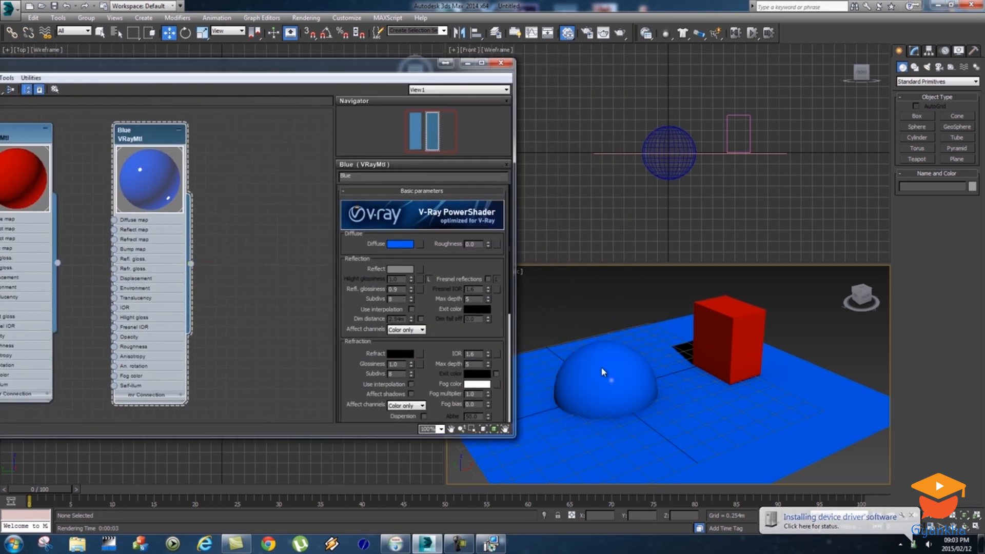
click(308, 17)
click(314, 30)
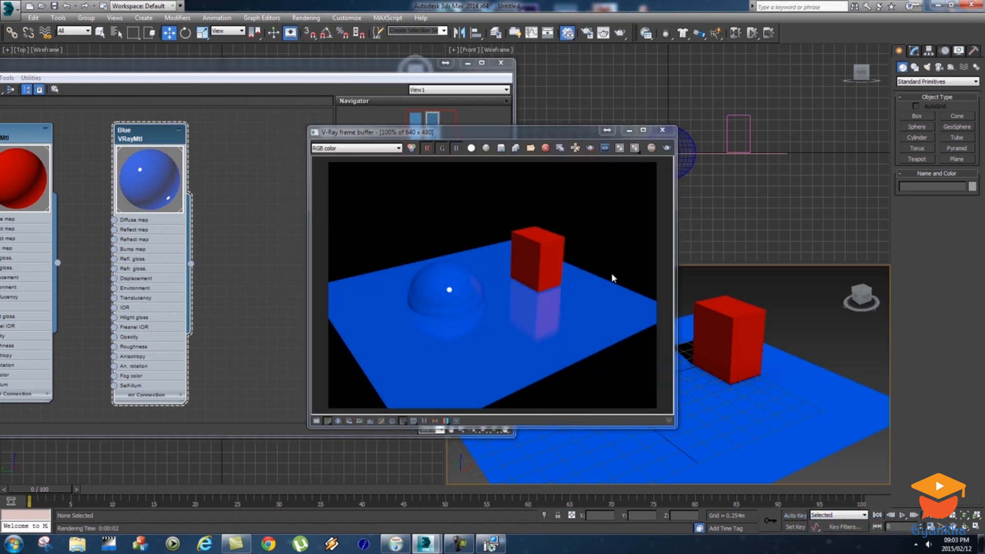
drag(465, 136, 645, 127)
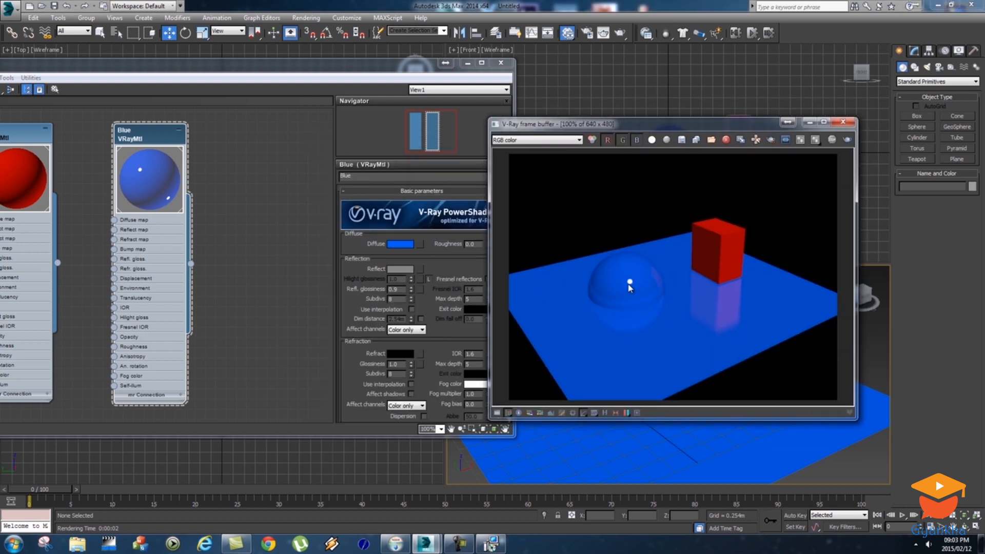
click(843, 121)
Step: Set the Blue material's refraction colour to a mid grey
drag(401, 72, 716, 86)
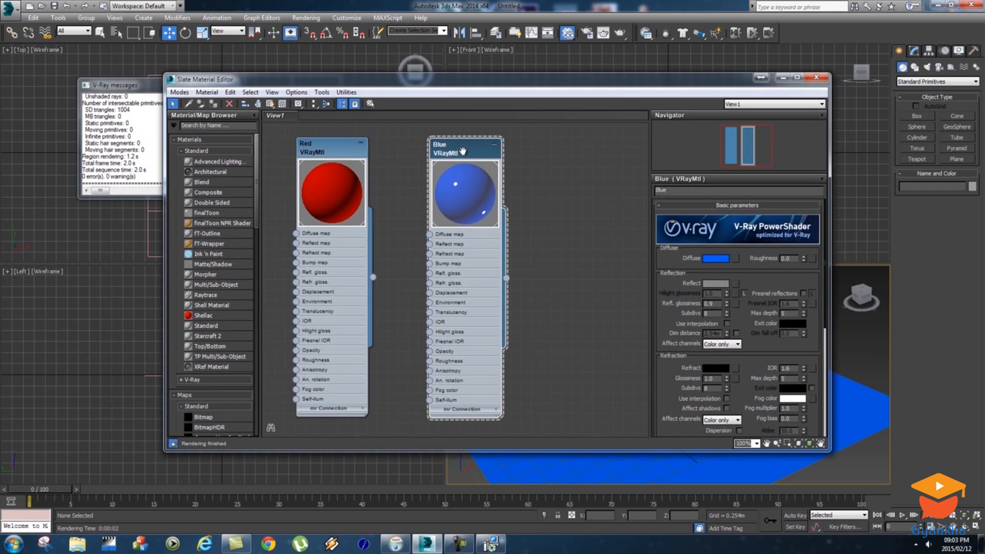
drag(517, 80, 465, 68)
drag(691, 354, 675, 261)
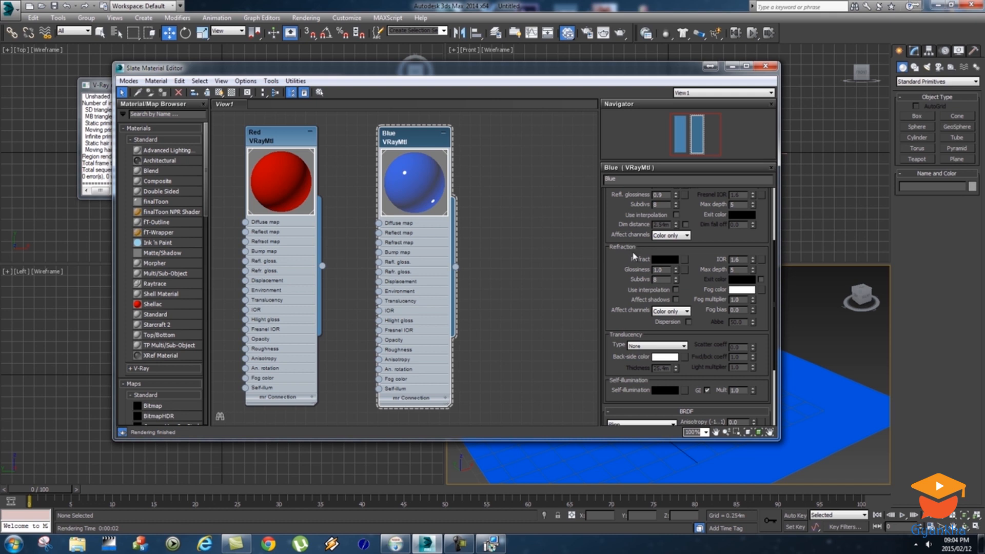
drag(672, 261, 677, 311)
click(666, 303)
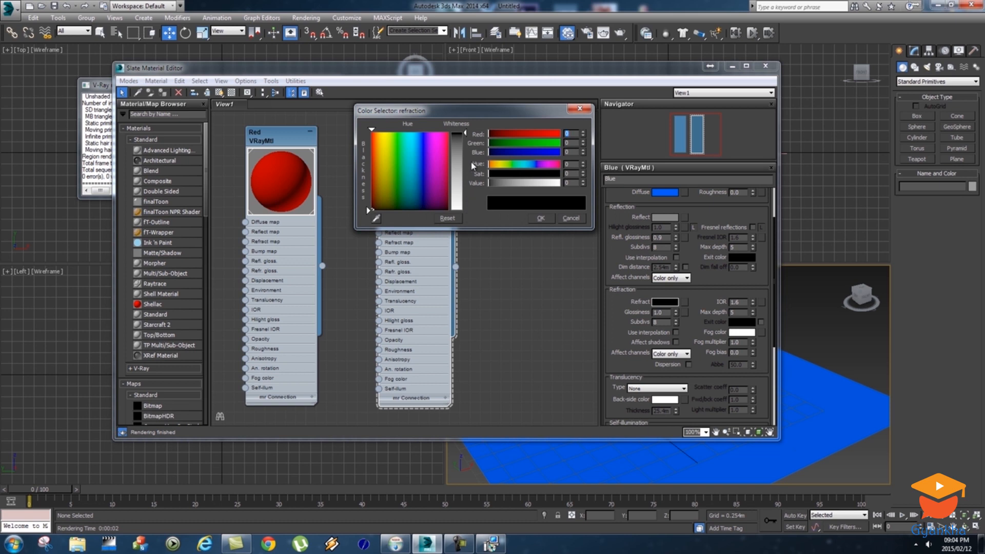
drag(465, 131, 470, 210)
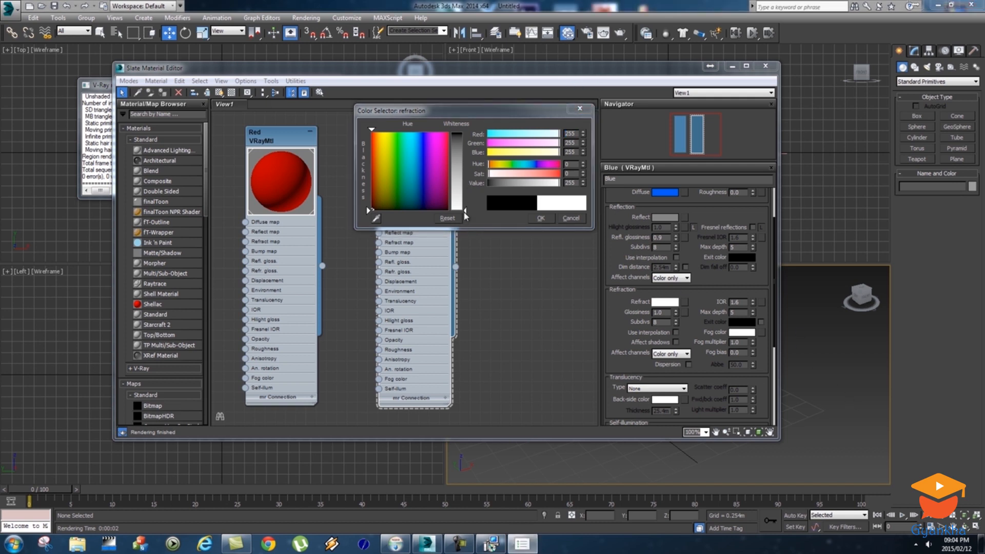
drag(466, 213, 465, 170)
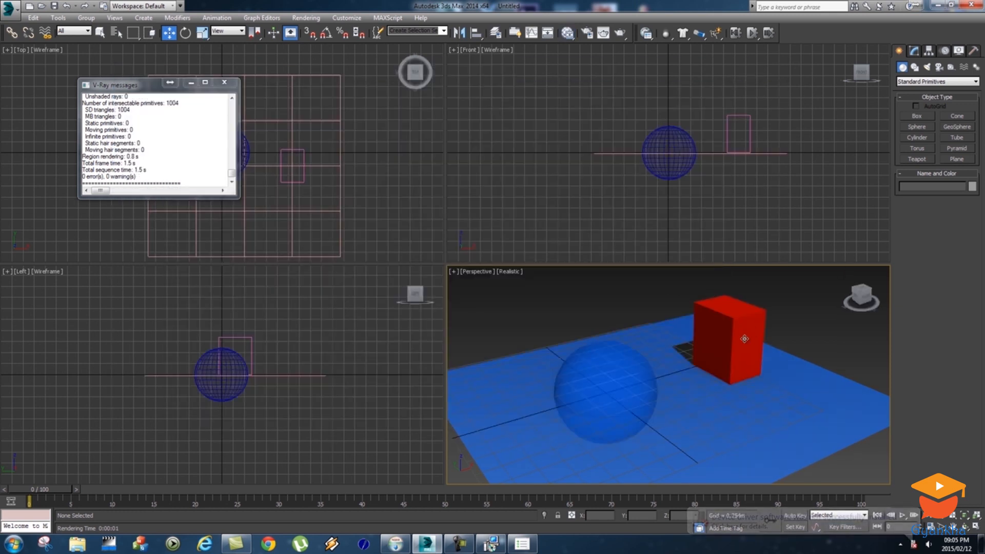
Step: Move the red box across the plane to stand in front of the sphere in the perspective view
click(741, 341)
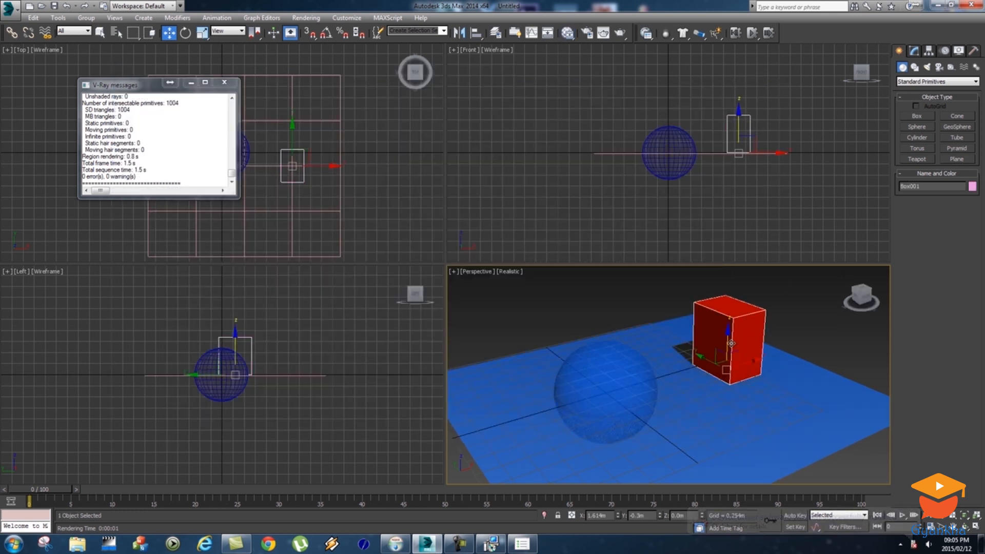
drag(731, 343, 710, 430)
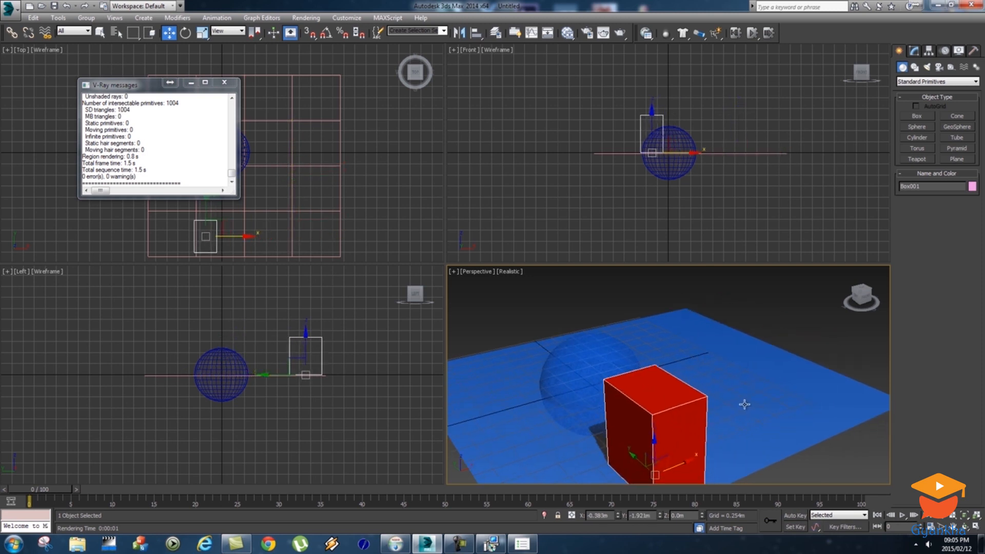
alt+middle_drag(770, 377, 750, 379)
Step: Open the material editor, place the Red node on the other side of Blue, and keep the perspective view uncovered
key(m)
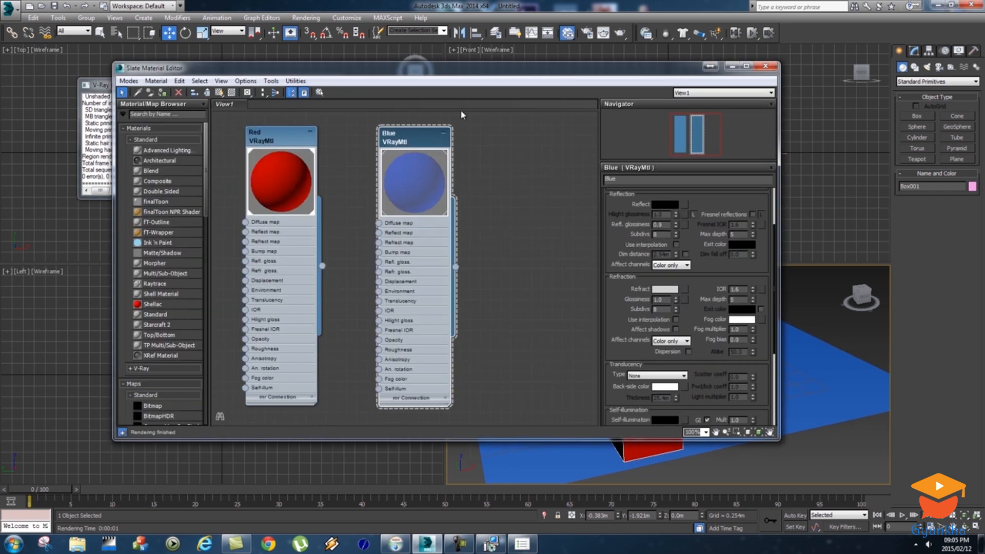
drag(464, 71, 389, 71)
drag(204, 135, 422, 132)
drag(443, 71, 230, 79)
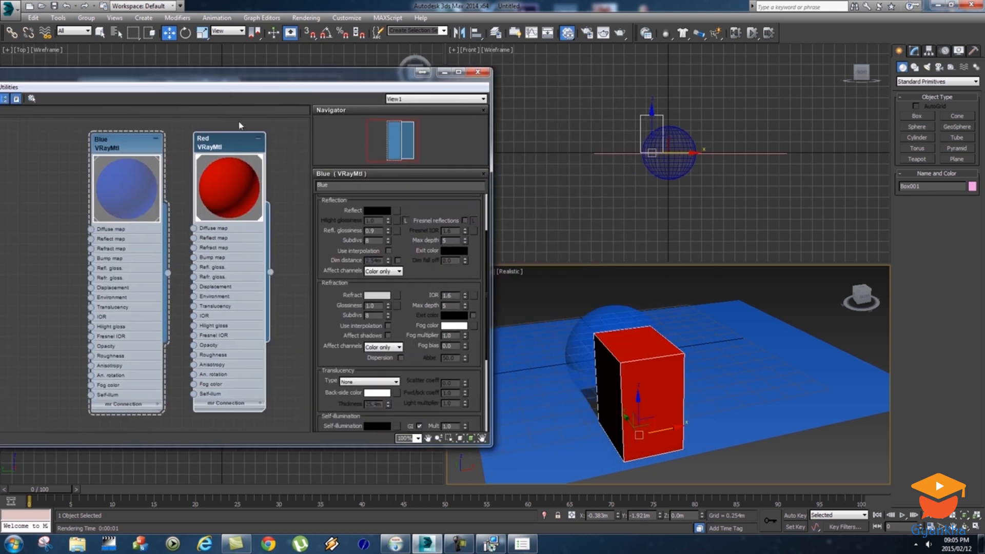
Step: Set the Red material's refraction colour to light grey and render the perspective view to check the box's transparency
double_click(227, 137)
scroll(403, 240, down, 5)
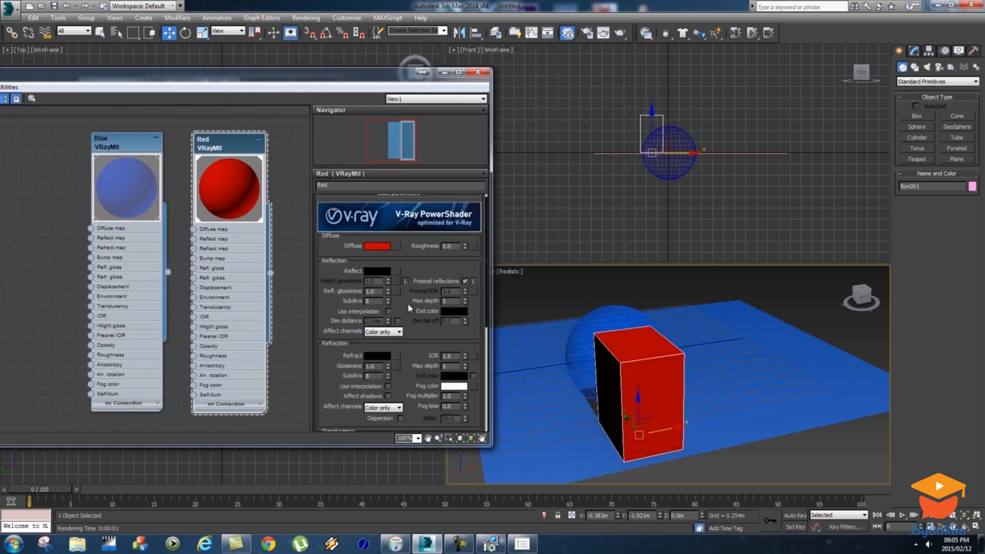
click(383, 258)
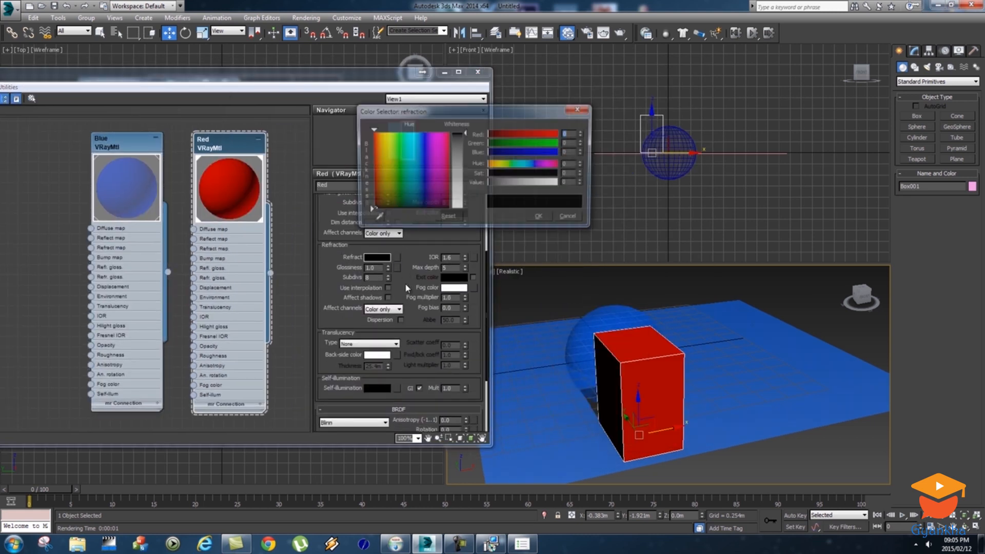
drag(461, 154, 463, 181)
click(540, 218)
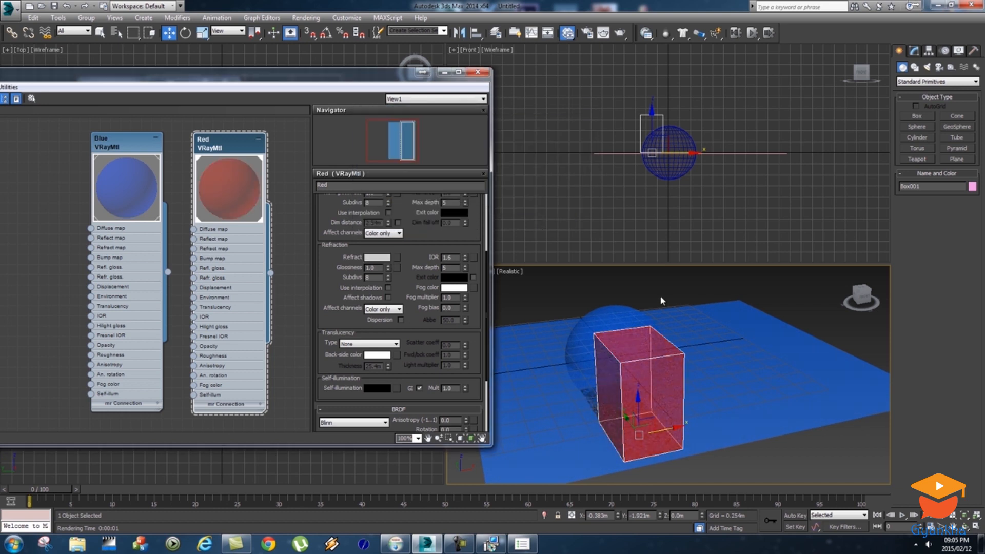
key(shift+q)
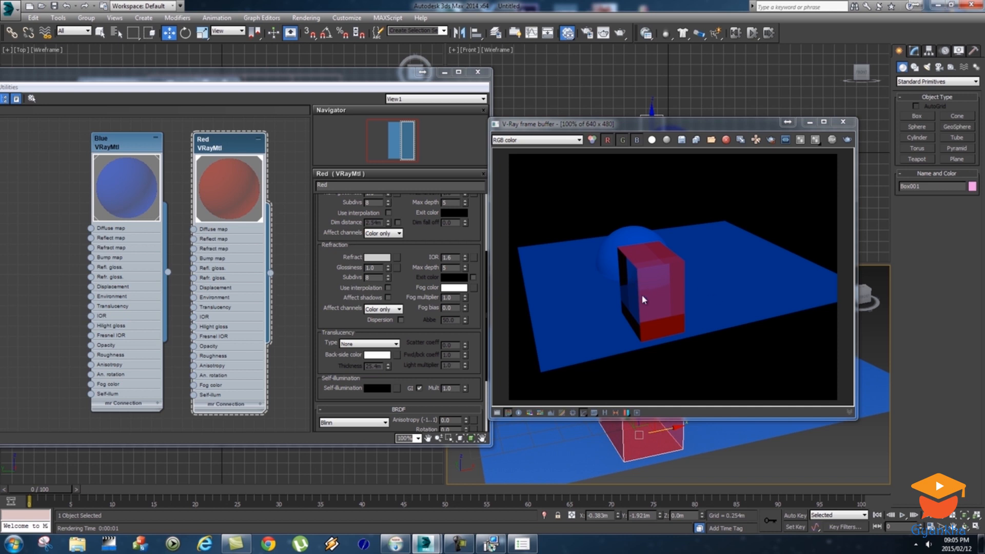
click(309, 215)
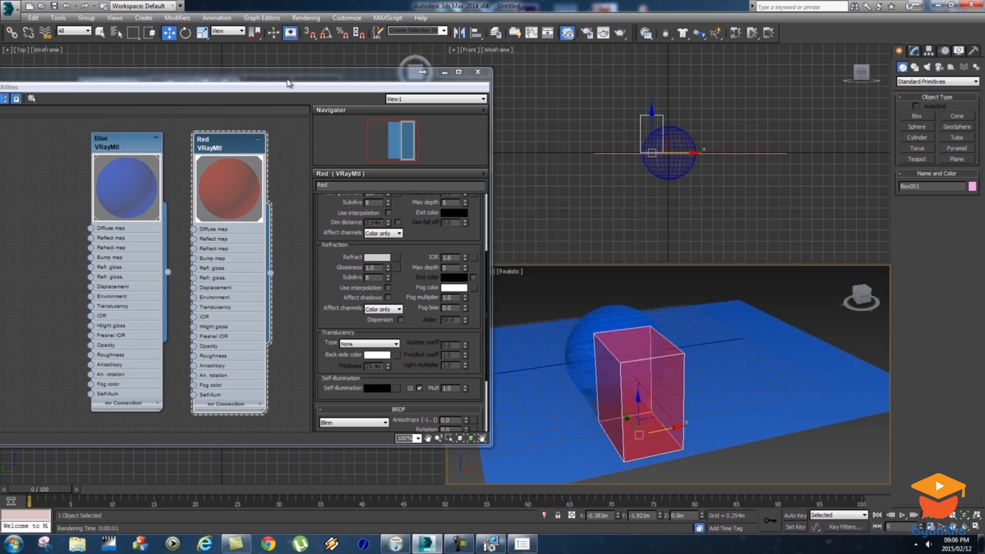
Step: Set the refraction colour of both the Blue and Red materials to black
drag(289, 83, 320, 80)
double_click(161, 147)
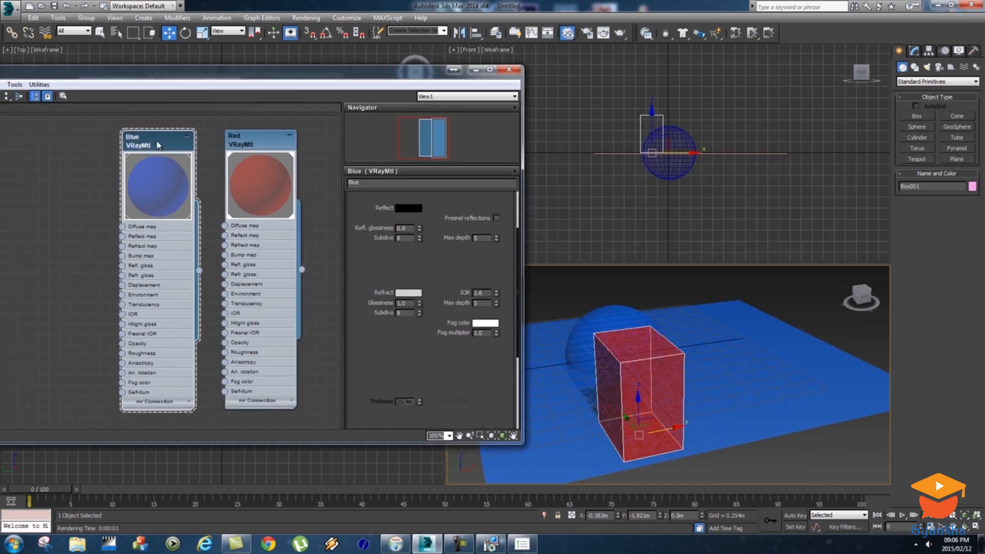
click(407, 295)
drag(459, 169, 463, 128)
click(543, 220)
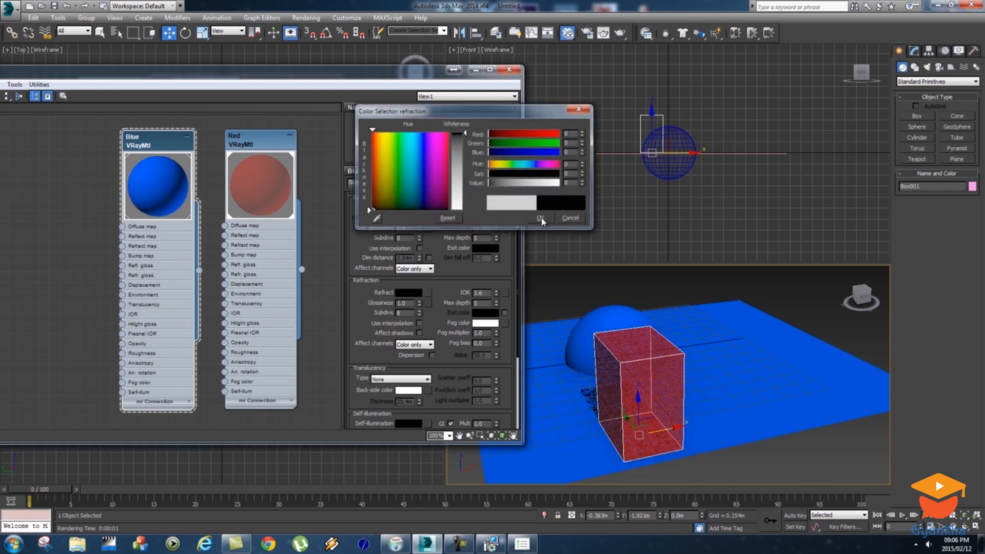
double_click(256, 144)
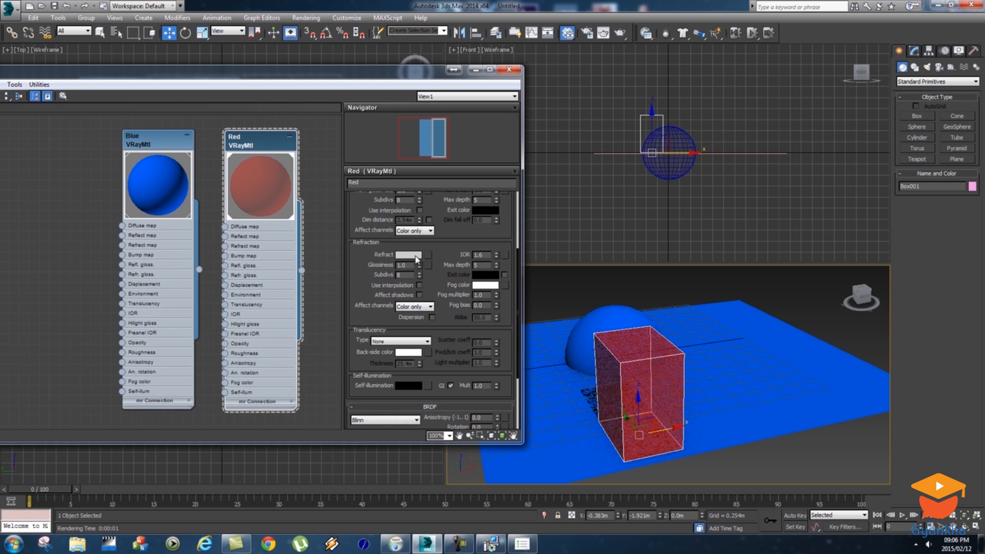
click(417, 255)
drag(456, 163, 457, 207)
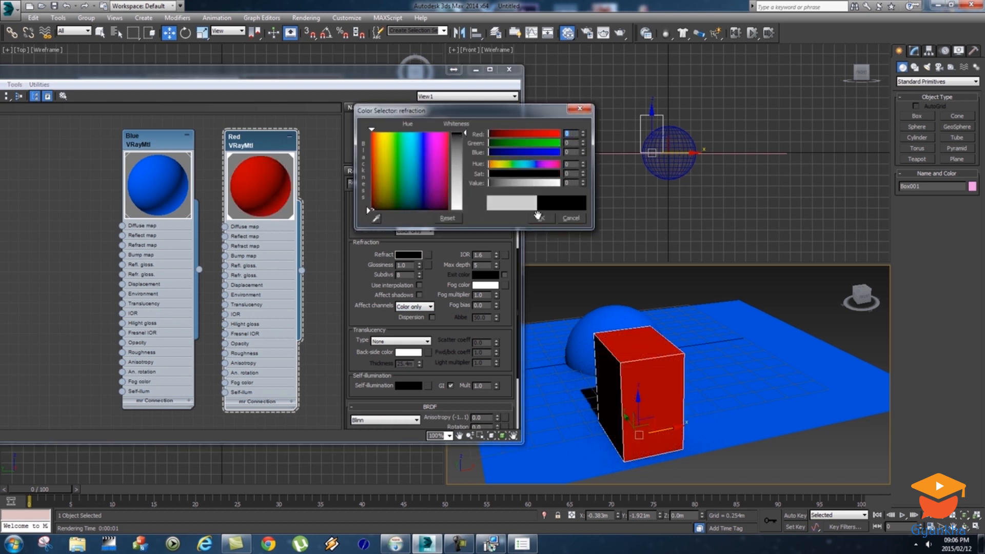
click(539, 218)
Step: Shift the Blue and Red nodes to make room and duplicate the Red material beside them
drag(239, 78, 436, 80)
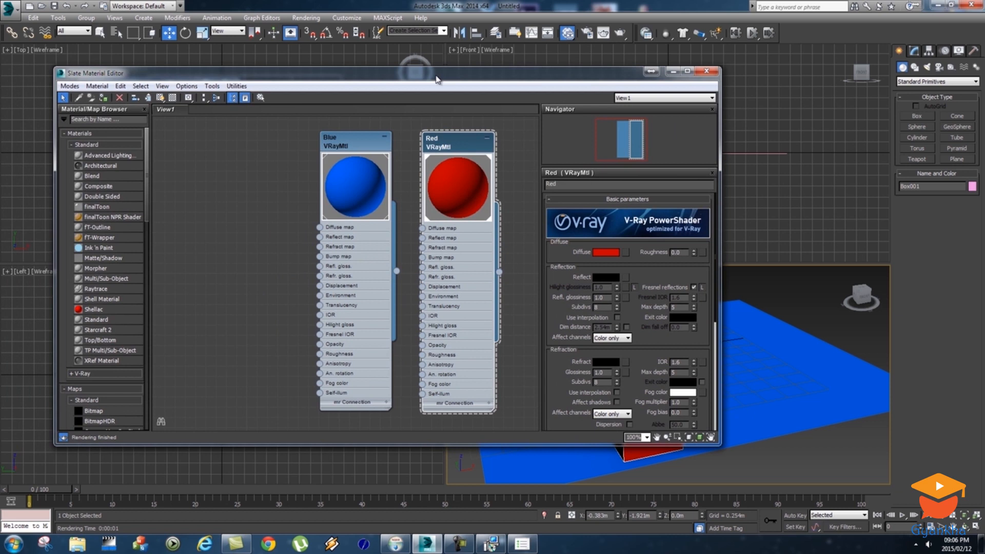
drag(354, 141, 211, 141)
drag(449, 142, 295, 143)
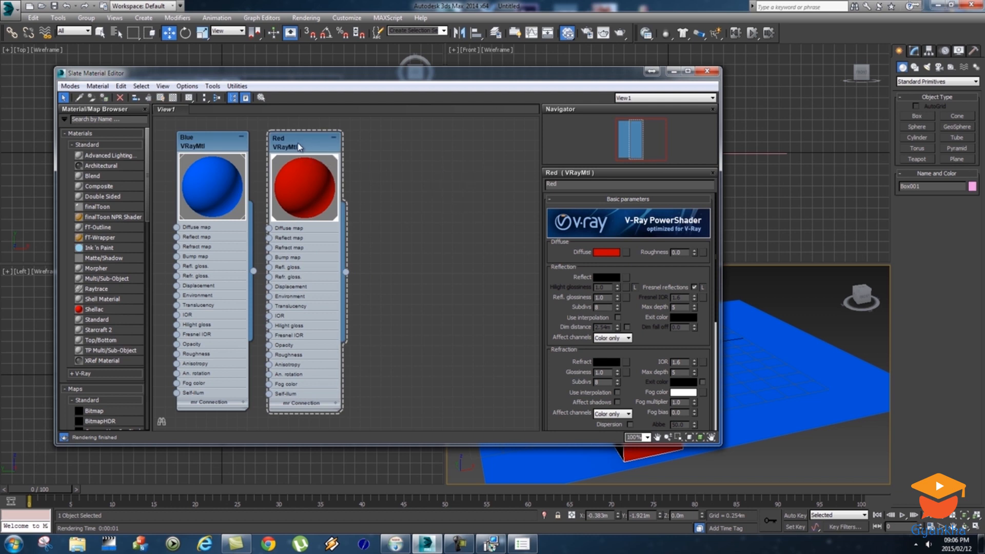
shift+drag(296, 144, 399, 148)
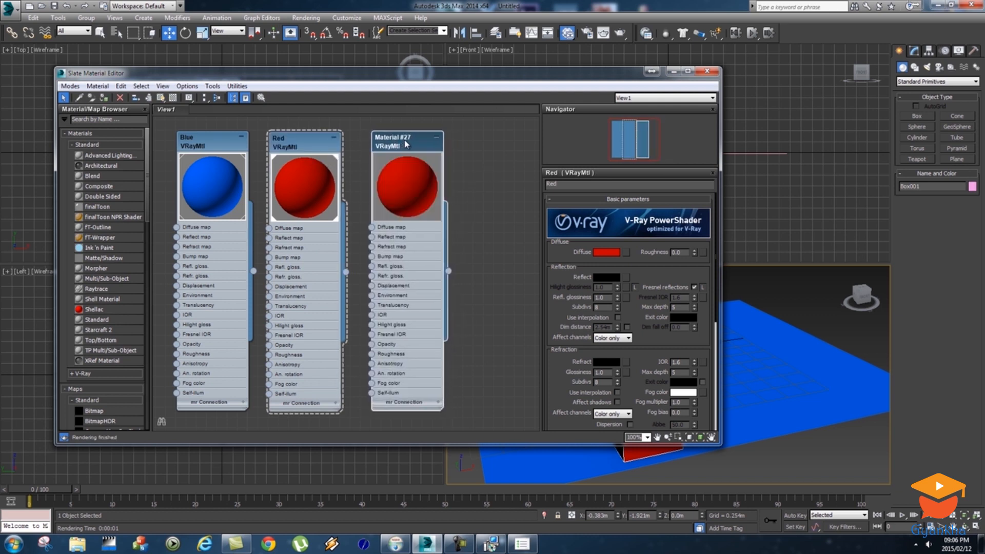
Step: Rename the copied Red material as Floor
double_click(399, 148)
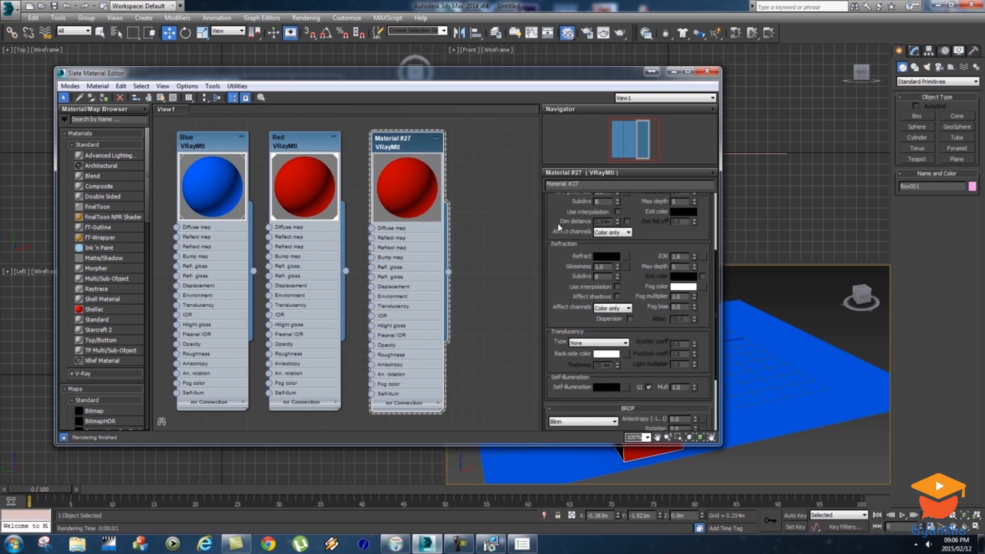
scroll(575, 241, down, 3)
scroll(576, 239, up, 3)
drag(607, 185, 526, 188)
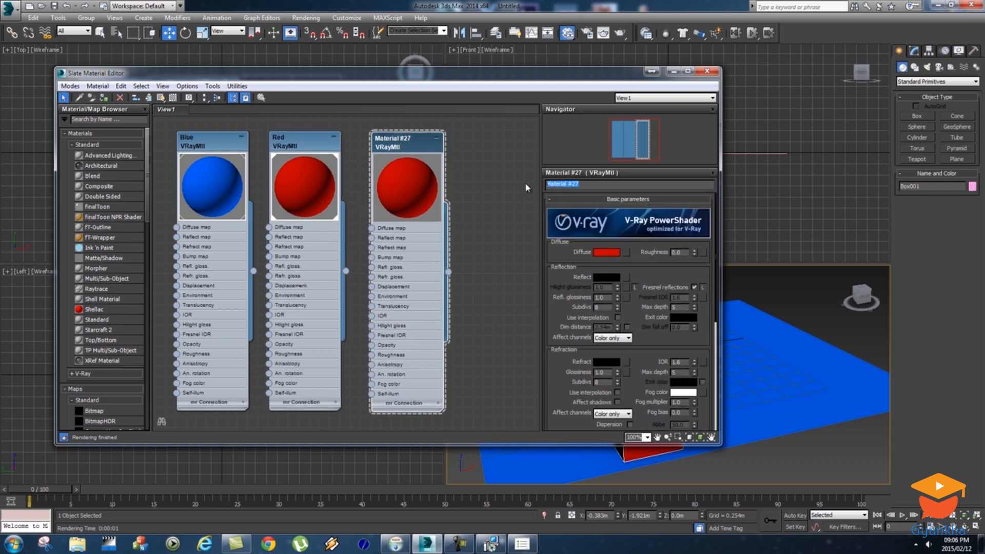
text(Floor)
key(Return)
Step: Assign a Checker map to the Floor material's diffuse channel
drag(423, 110, 373, 99)
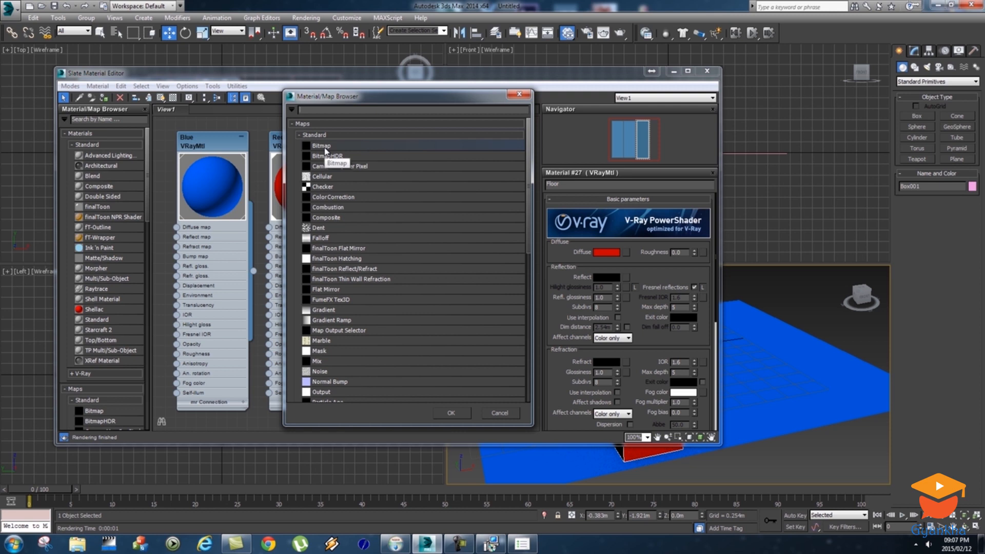
scroll(318, 274, down, 6)
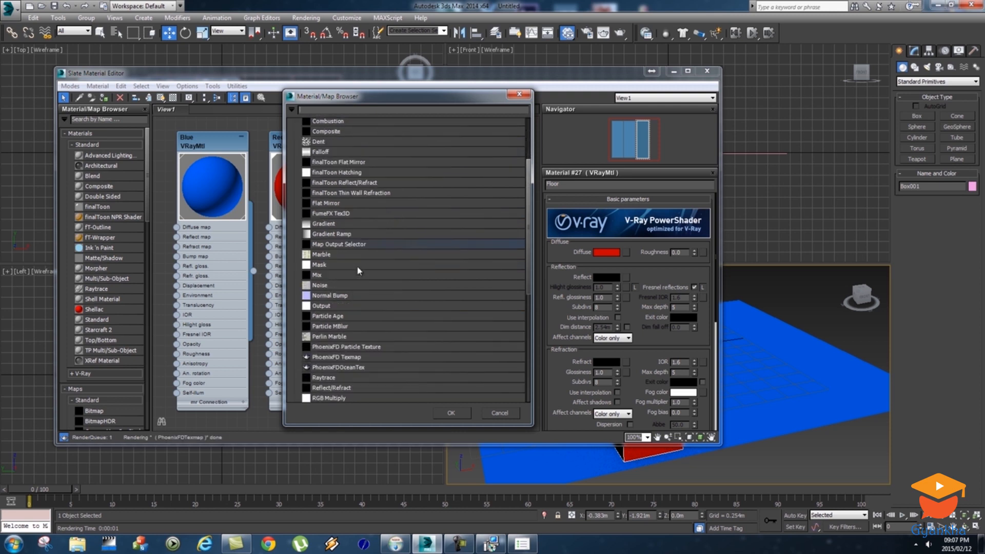
scroll(358, 271, up, 6)
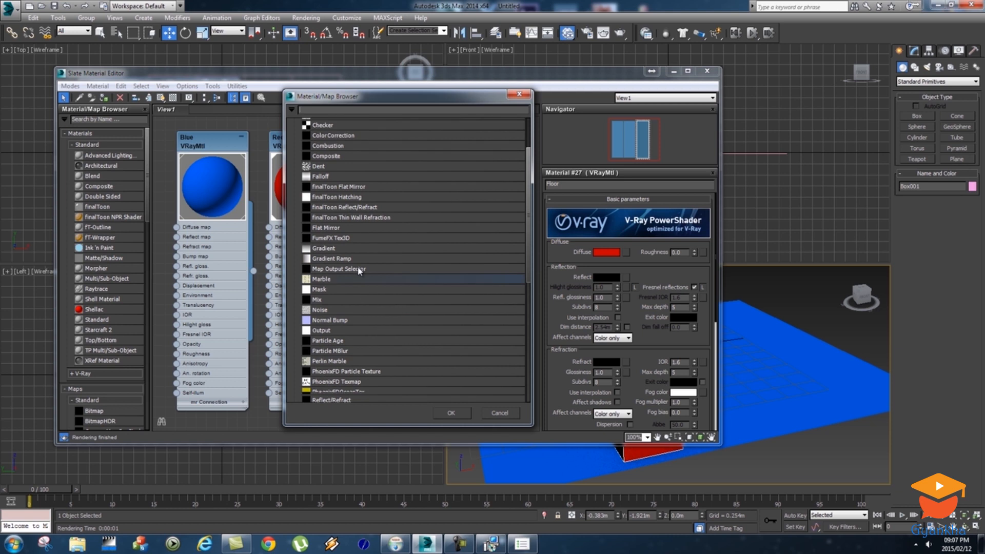
double_click(322, 187)
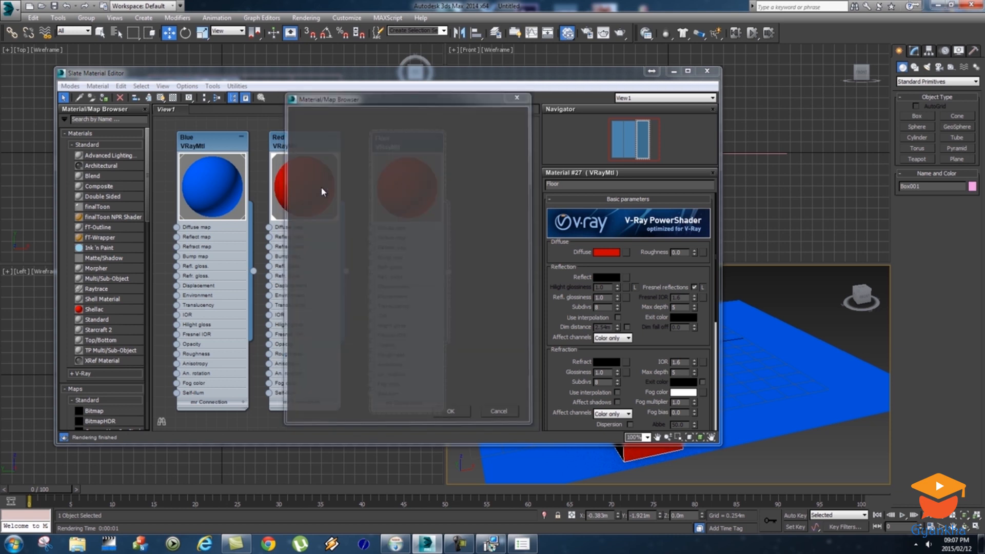
Step: Rearrange the nodes so the Checker map sits beside the Floor material, with Red and Blue moved below
drag(297, 213, 399, 295)
click(303, 142)
drag(303, 142, 179, 337)
drag(222, 146, 273, 354)
drag(380, 295, 287, 181)
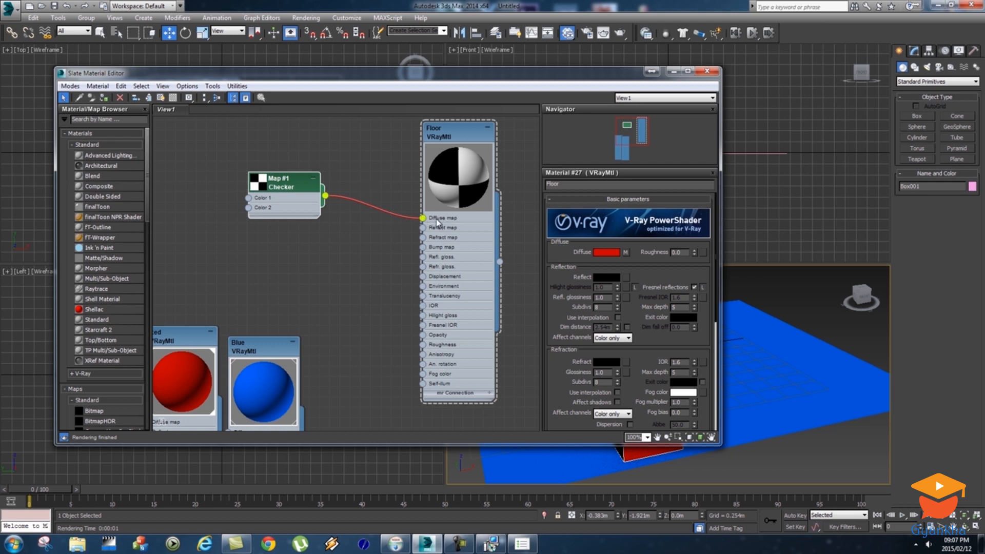
drag(446, 133, 437, 142)
drag(279, 183, 281, 181)
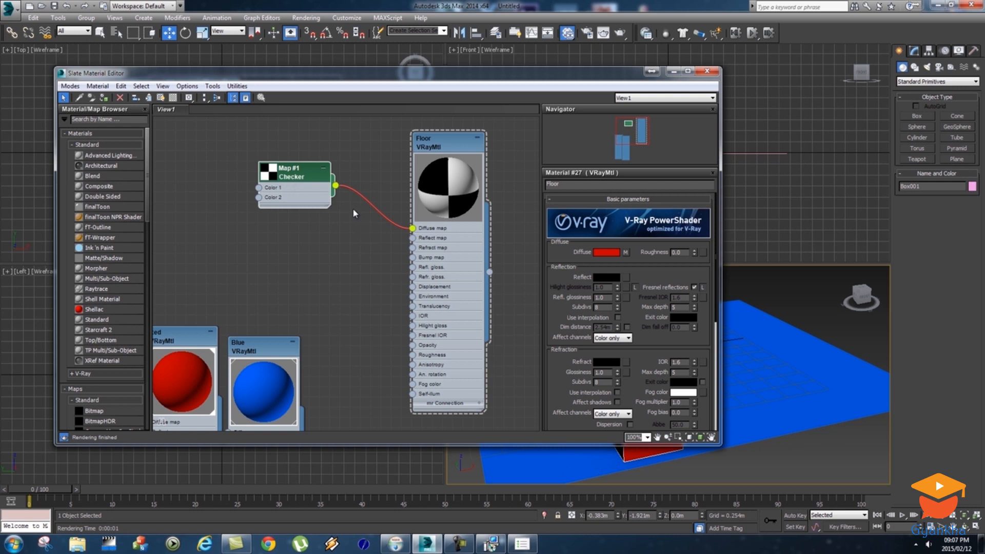
drag(440, 144, 430, 134)
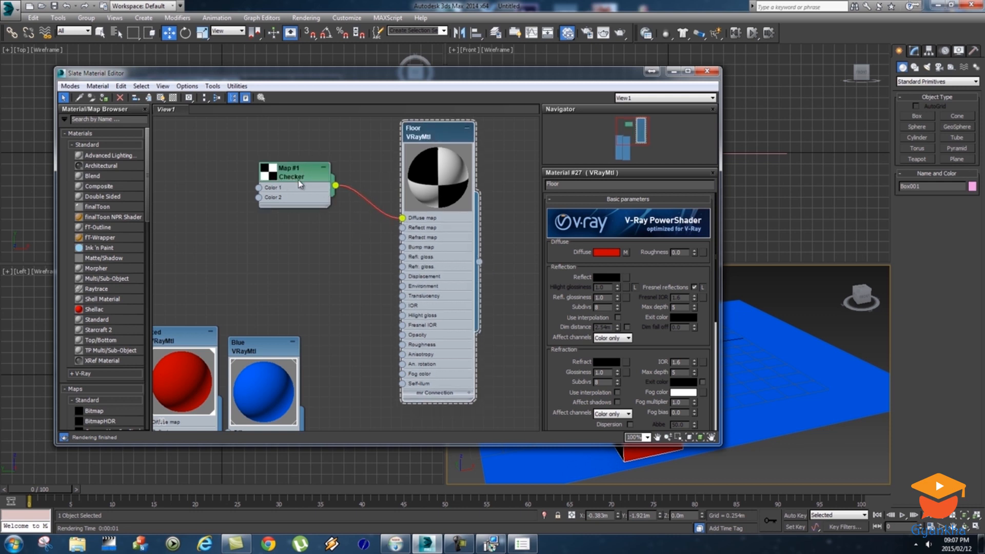
Step: Set the Checker map's first colour to white and its second colour to blue
double_click(303, 179)
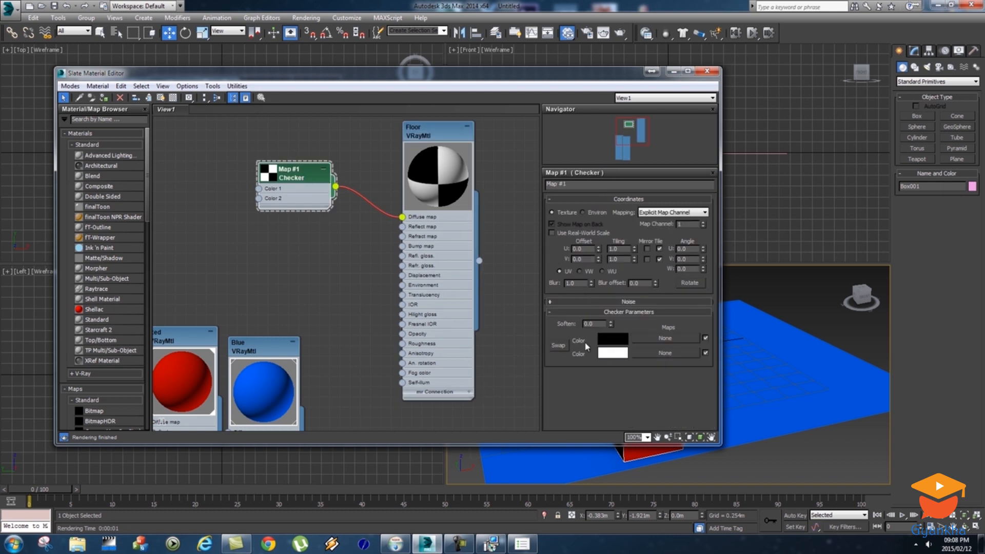
click(614, 340)
drag(459, 157, 463, 214)
click(541, 219)
click(611, 353)
drag(429, 146, 456, 131)
click(540, 218)
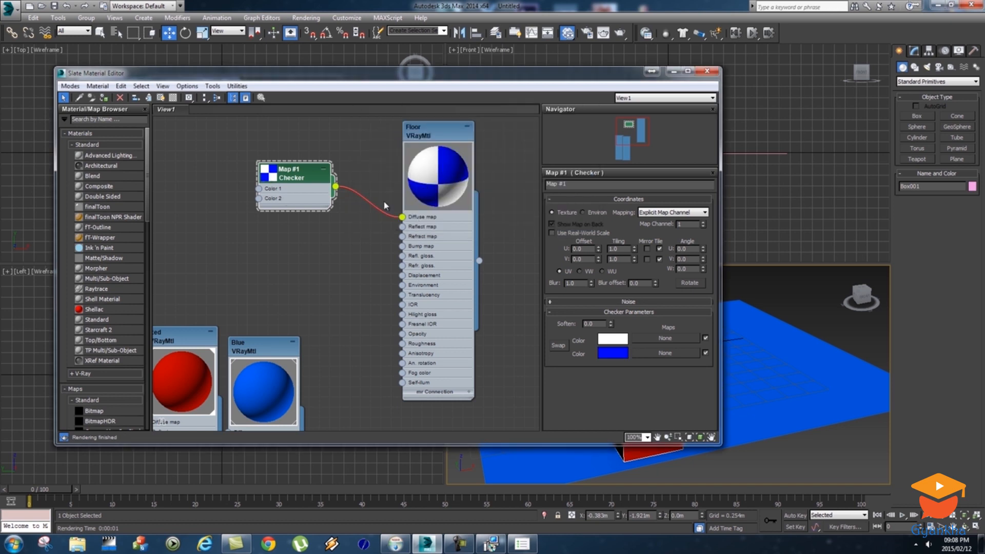
Step: Set the Checker map's U and V tiling to 5
double_click(620, 250)
text(5)
key(Tab)
text(5)
key(Return)
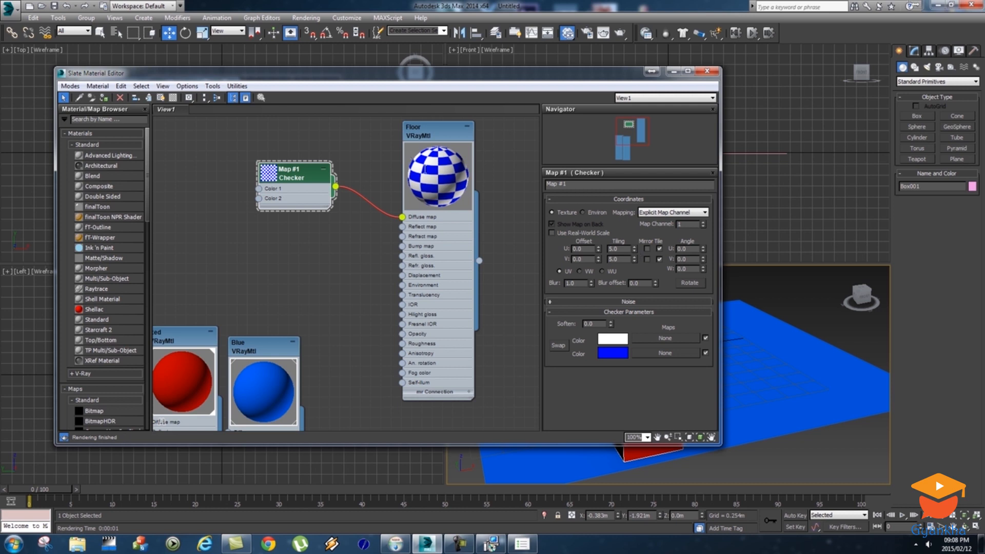
Step: Set the Checker map's U and V tiling to 10
double_click(625, 251)
text(10)
key(Tab)
text(10)
key(Return)
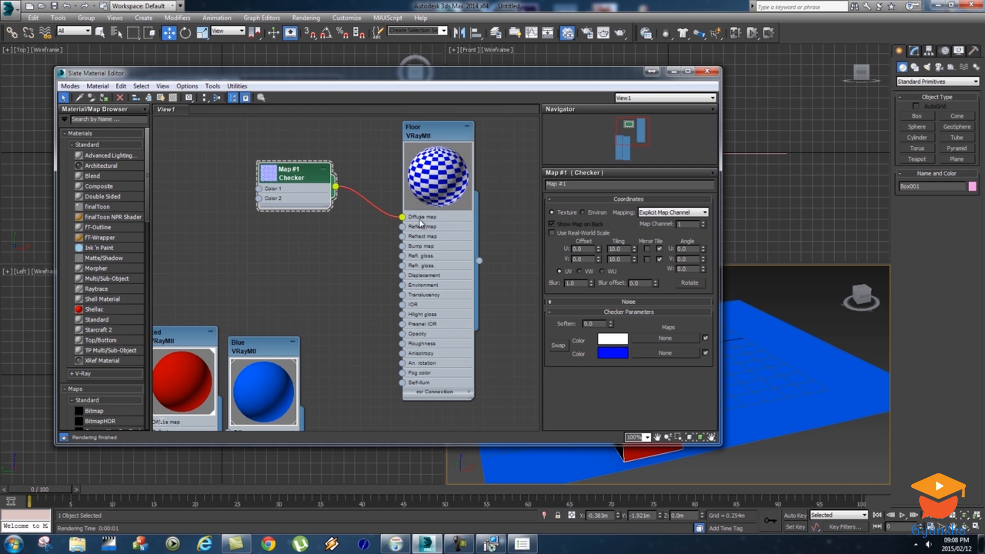
Step: Assign the Floor material to the plane and render the perspective view to check the checker pattern
double_click(437, 130)
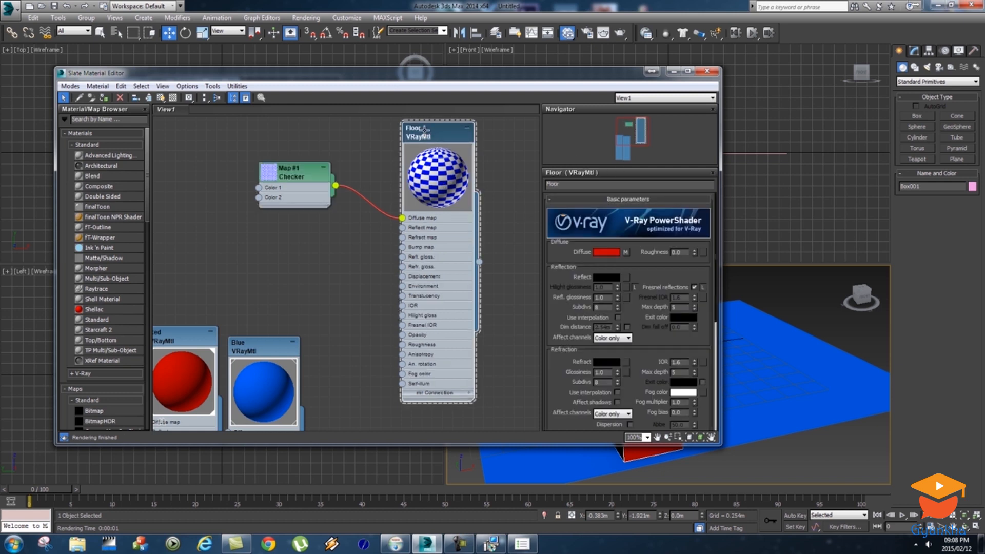
drag(454, 72, 399, 67)
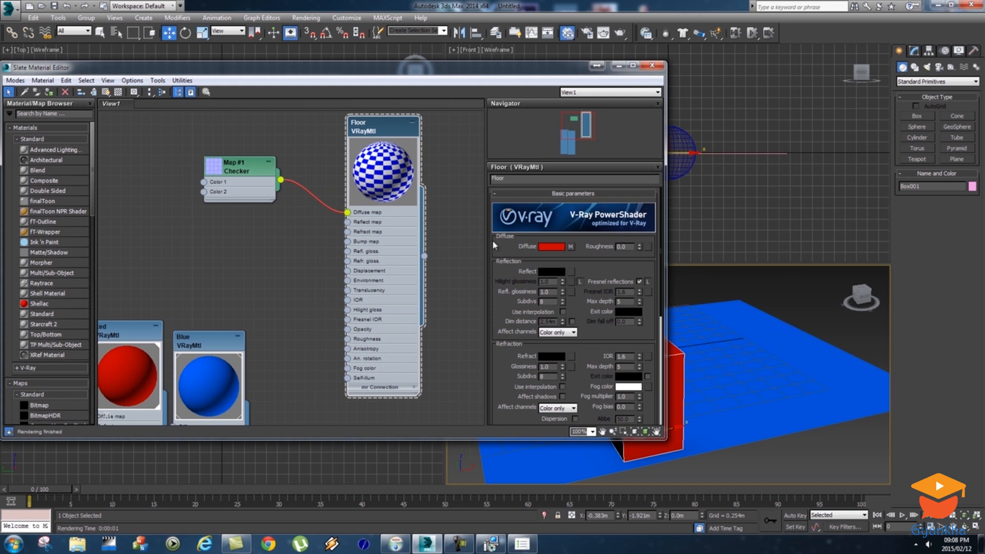
drag(424, 256, 776, 345)
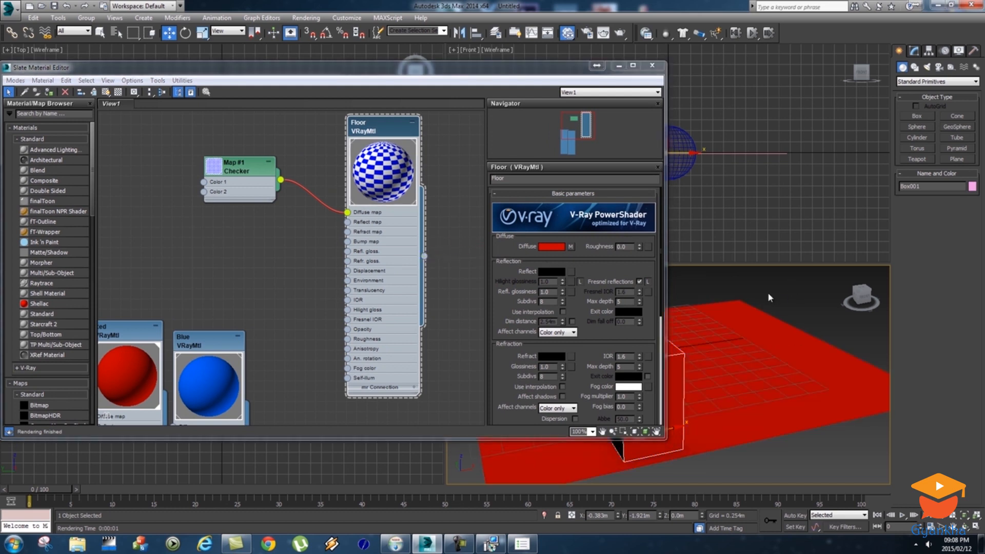
click(306, 18)
click(313, 23)
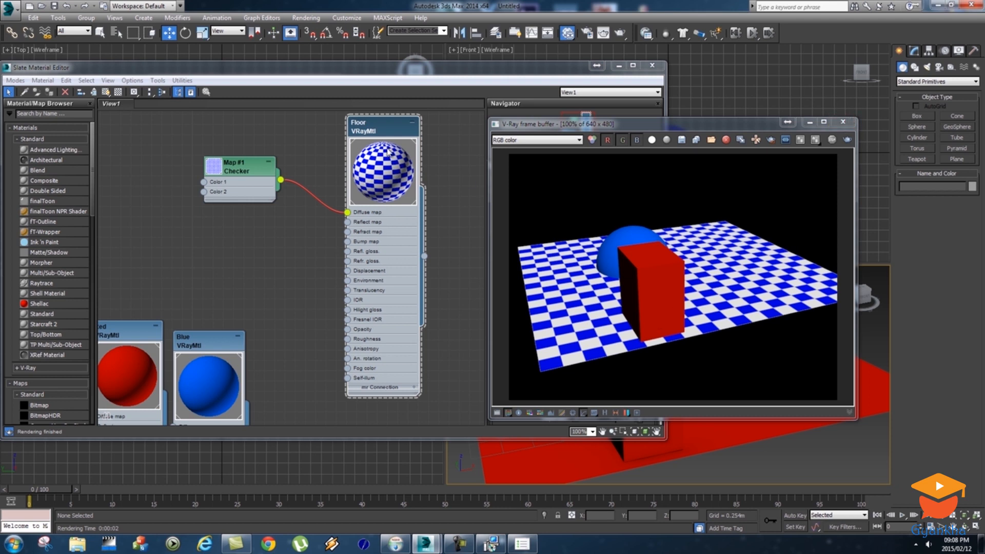
click(843, 123)
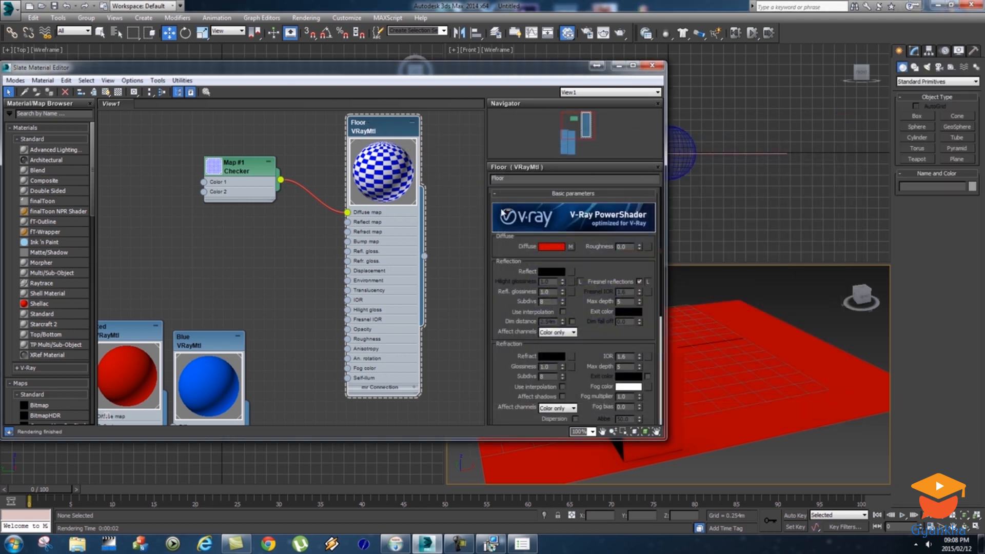
Step: Set the Floor material's reflection colour to grey value 112, reflection glossiness to 0.9, and turn off Fresnel reflections
click(549, 272)
drag(458, 142, 456, 166)
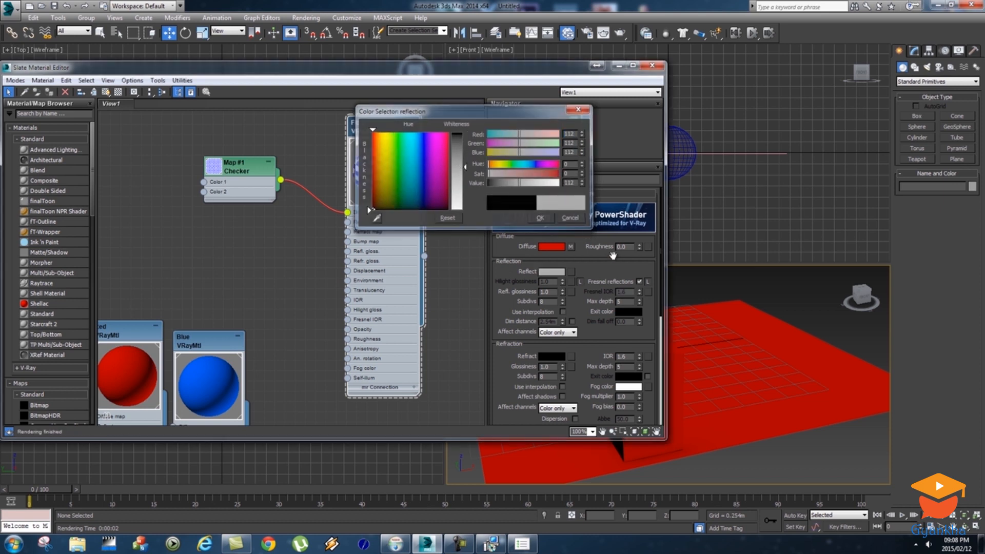
click(541, 218)
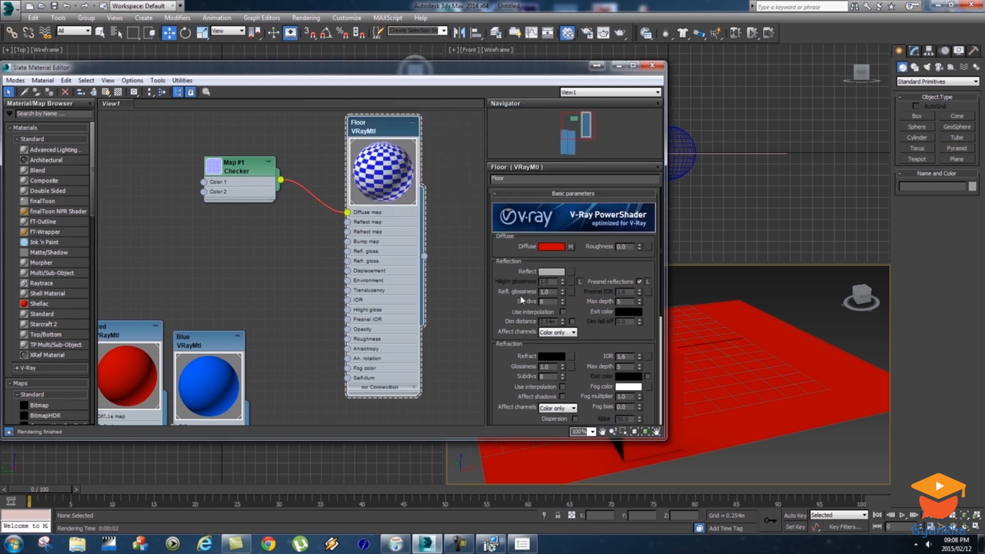
click(563, 295)
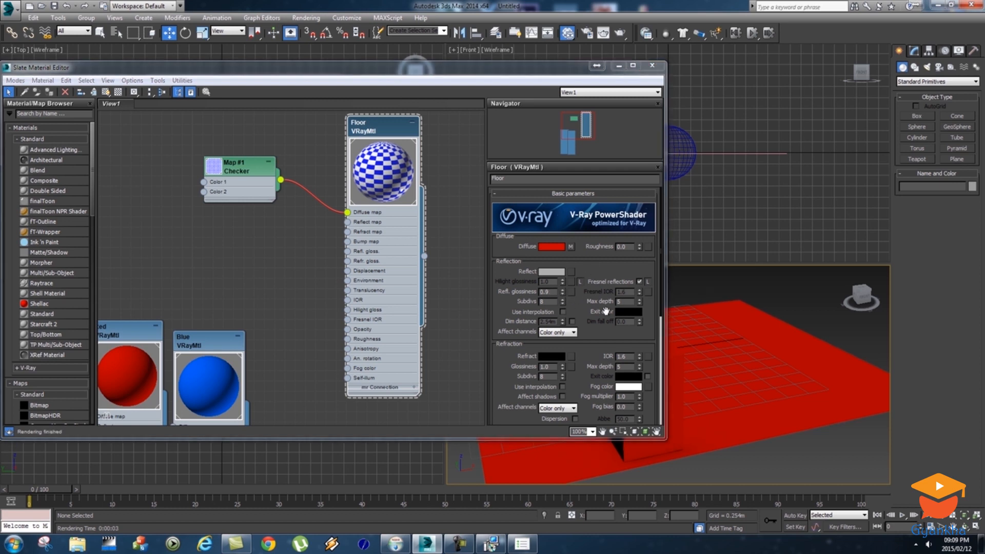
click(639, 282)
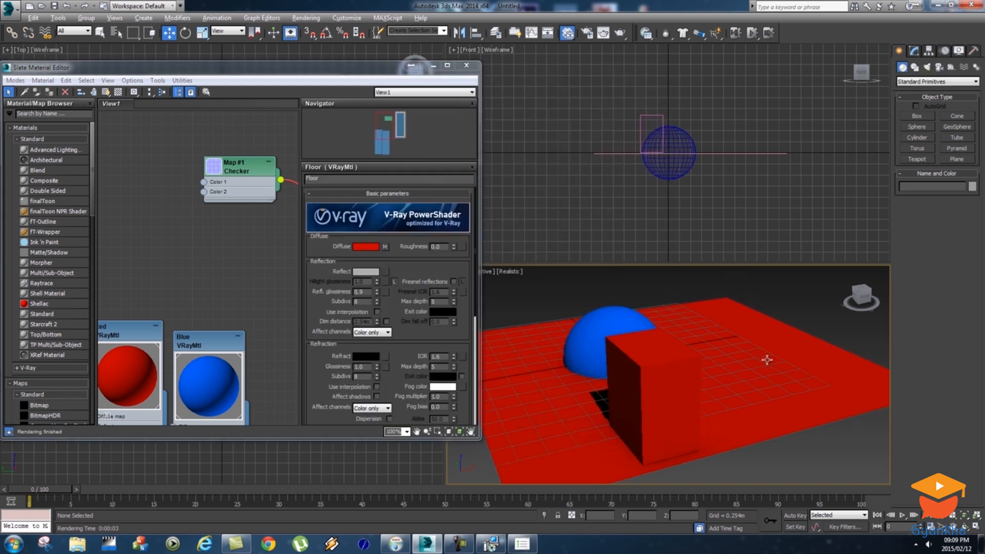
Step: Render the perspective view with the box and sphere both in frame to check their reflections in the floor
alt+middle_drag(767, 358, 716, 364)
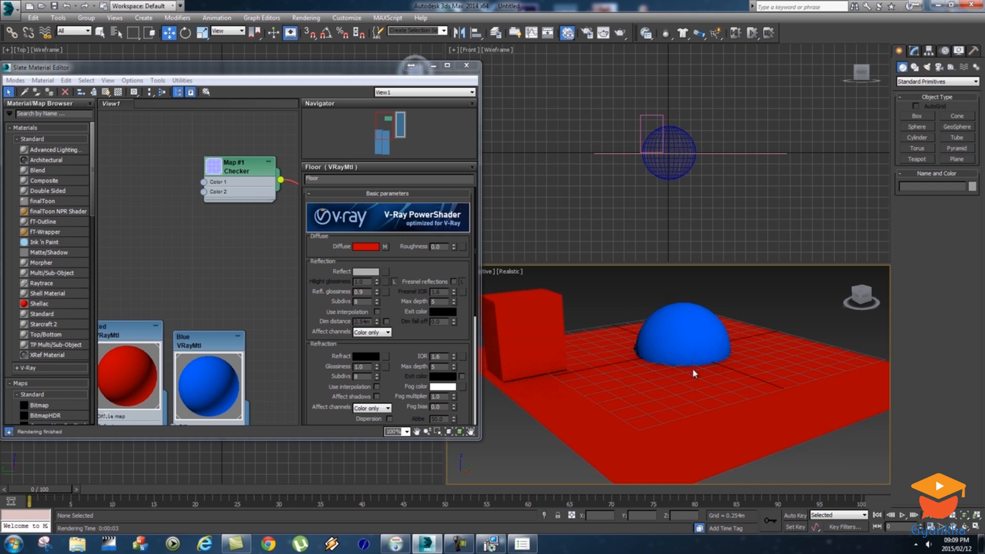
click(306, 18)
click(318, 27)
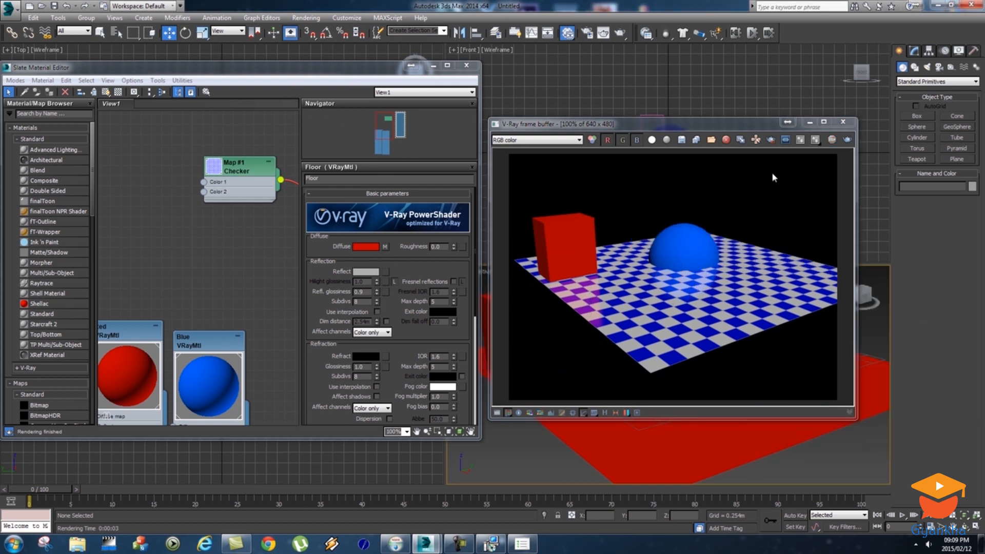
click(843, 124)
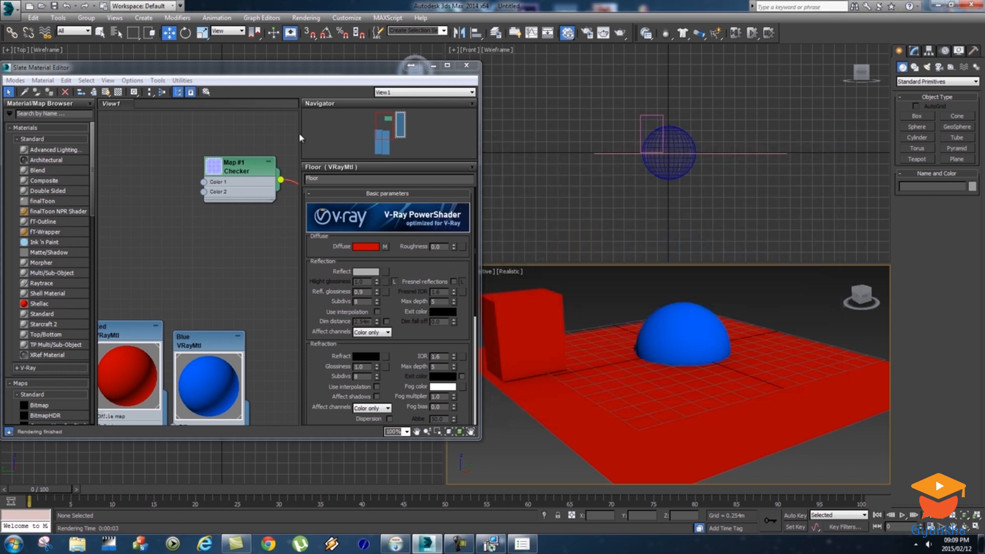
Step: Collapse the Floor material node and place the Checker map node close beside it
drag(291, 71, 481, 84)
scroll(396, 252, down, 2)
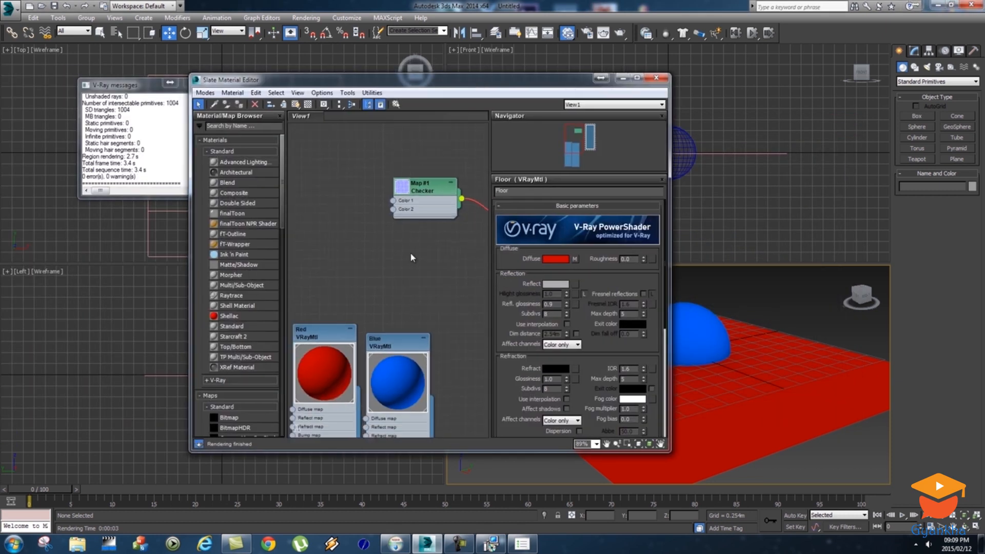
scroll(420, 268, down, 1)
drag(481, 162, 423, 161)
drag(380, 193, 320, 169)
mouse_move(441, 156)
mouse_down()
mouse_move(417, 150)
mouse_move(437, 154)
mouse_up()
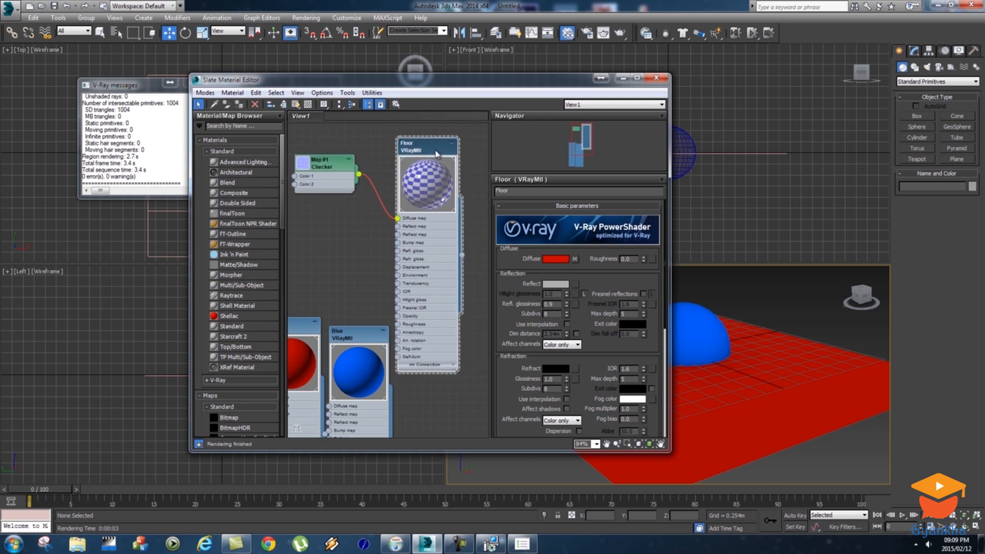
click(451, 143)
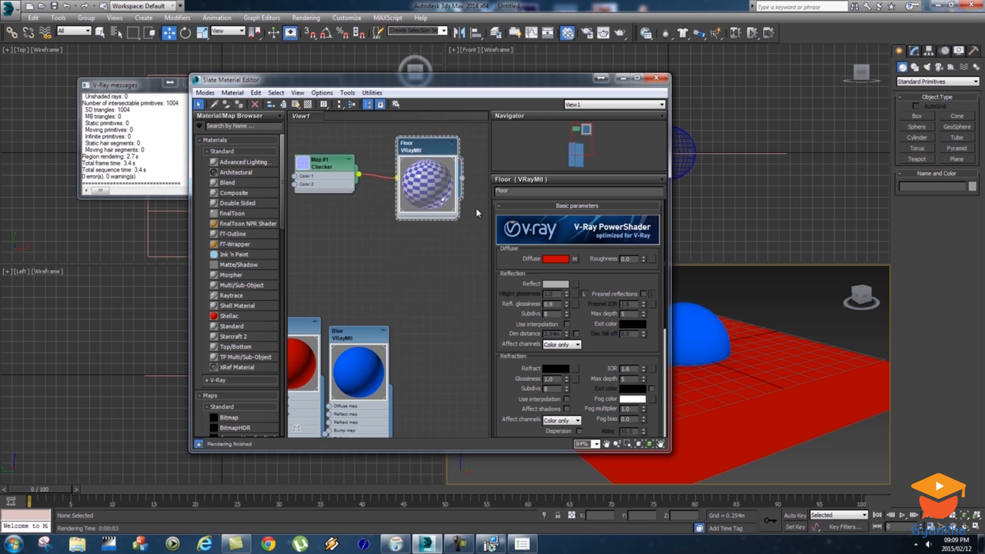
drag(329, 160, 346, 151)
Step: Move the Blue and Red material nodes beneath the Floor and Checker nodes and collapse both
drag(359, 334, 437, 248)
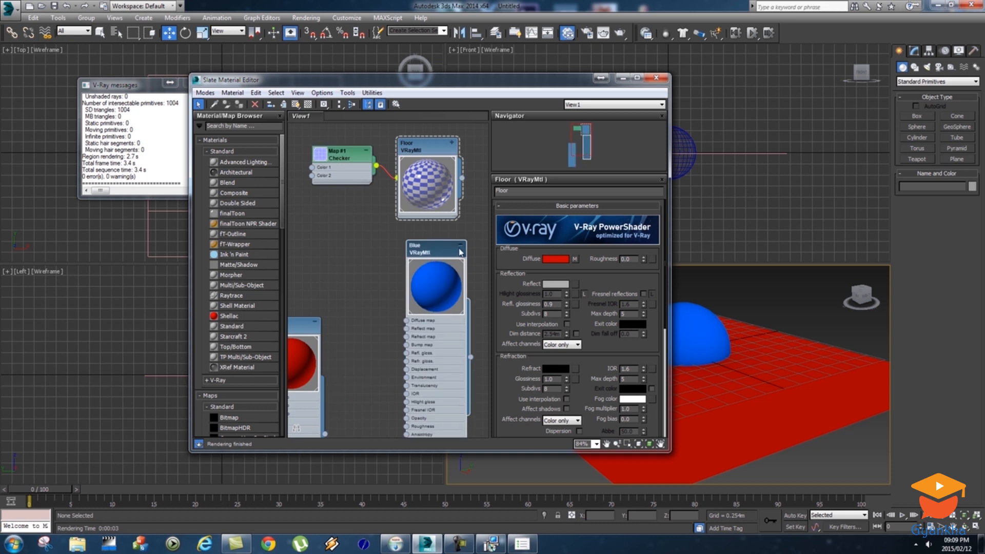
click(460, 246)
drag(315, 331, 383, 258)
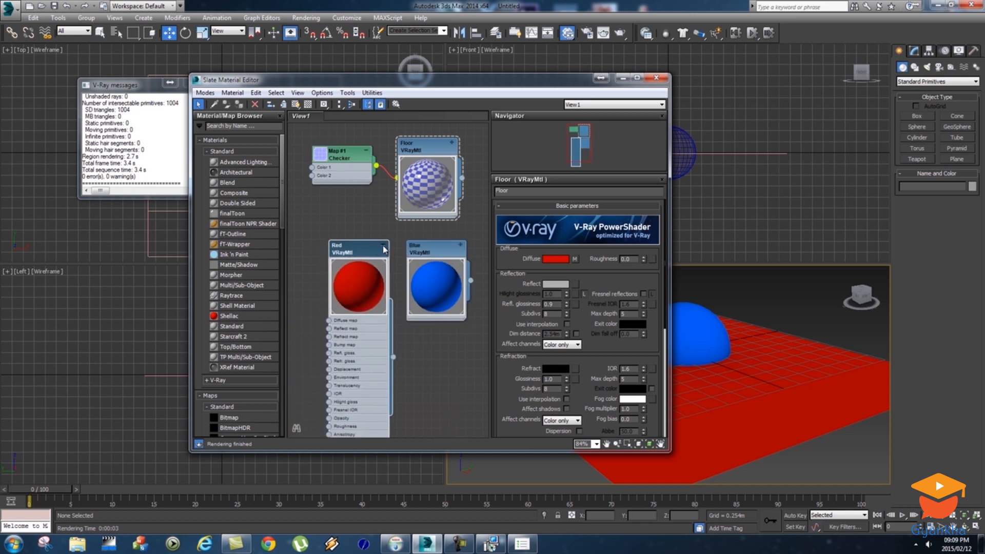
click(383, 245)
Step: Move the node group up in the node view and line up the Floor, Blue and Red materials in one row
scroll(368, 254, down, 10)
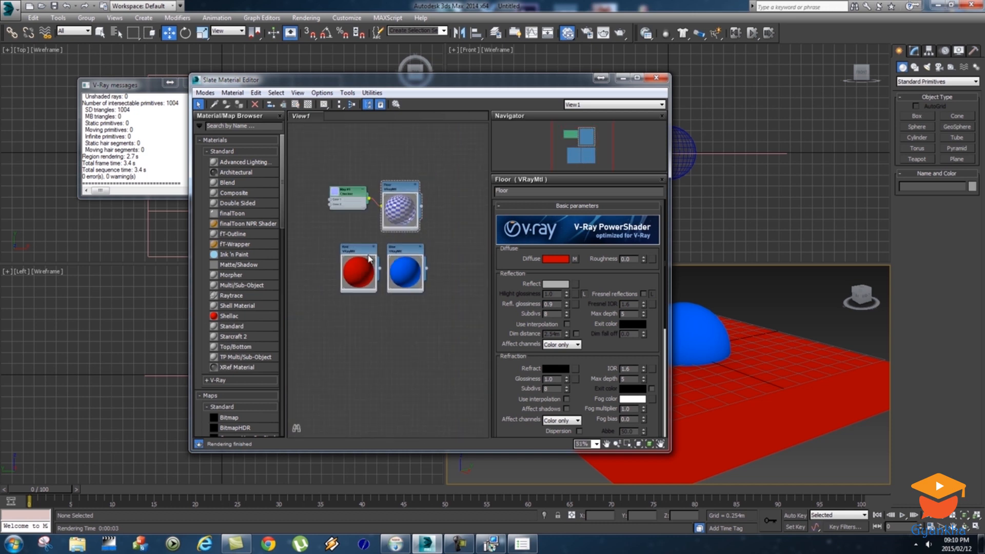
scroll(367, 257, up, 8)
scroll(362, 272, down, 3)
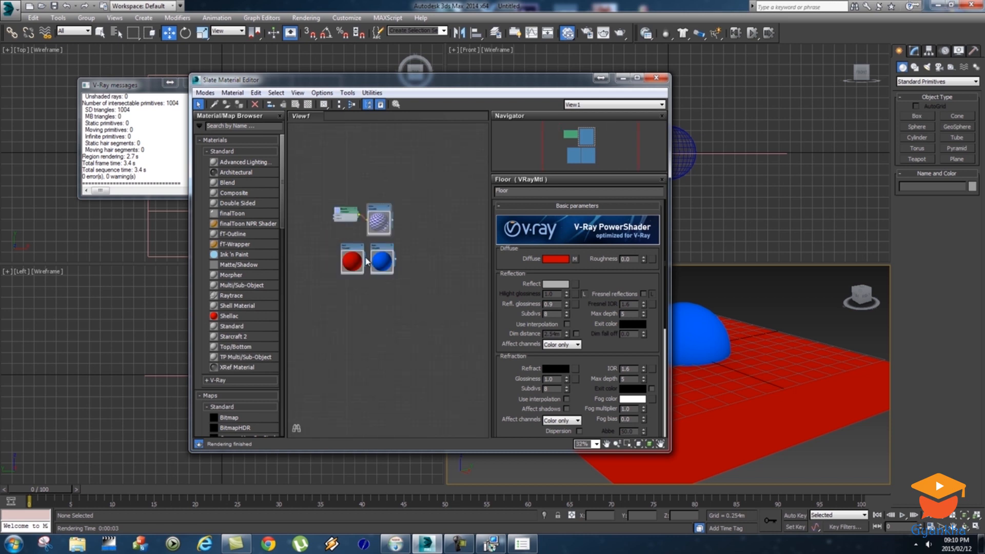
scroll(359, 285, up, 3)
middle_drag(355, 244, 379, 256)
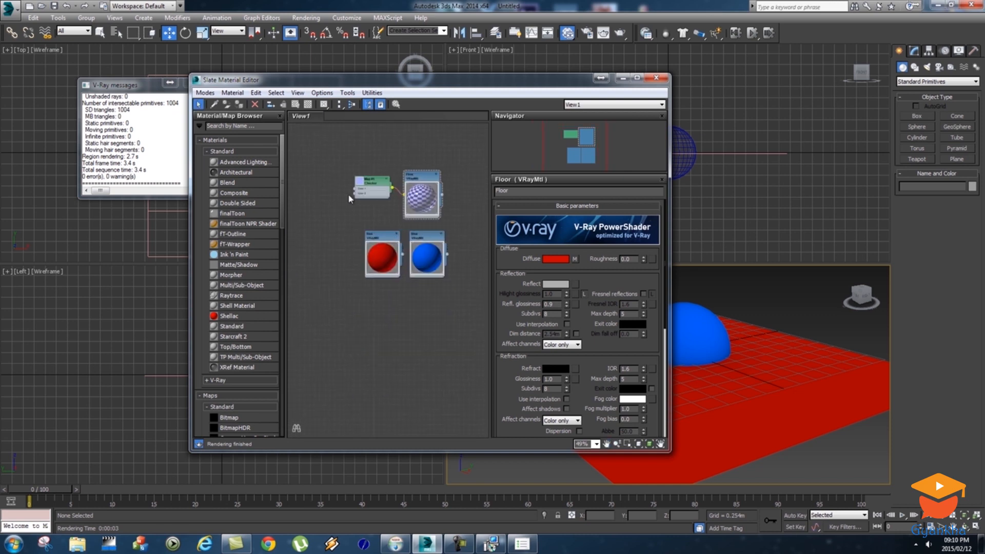
drag(354, 179, 470, 305)
drag(415, 190, 362, 162)
click(428, 185)
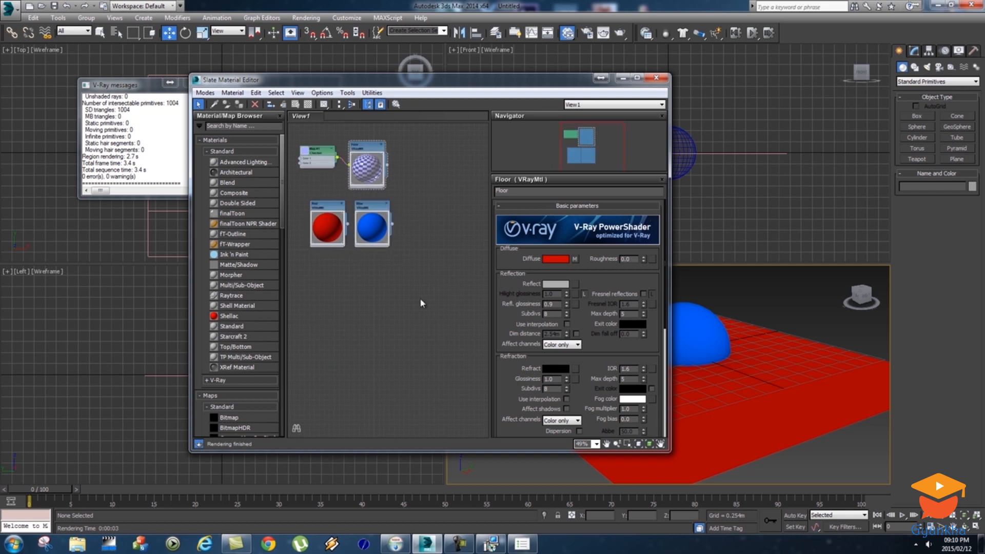
drag(370, 212, 415, 152)
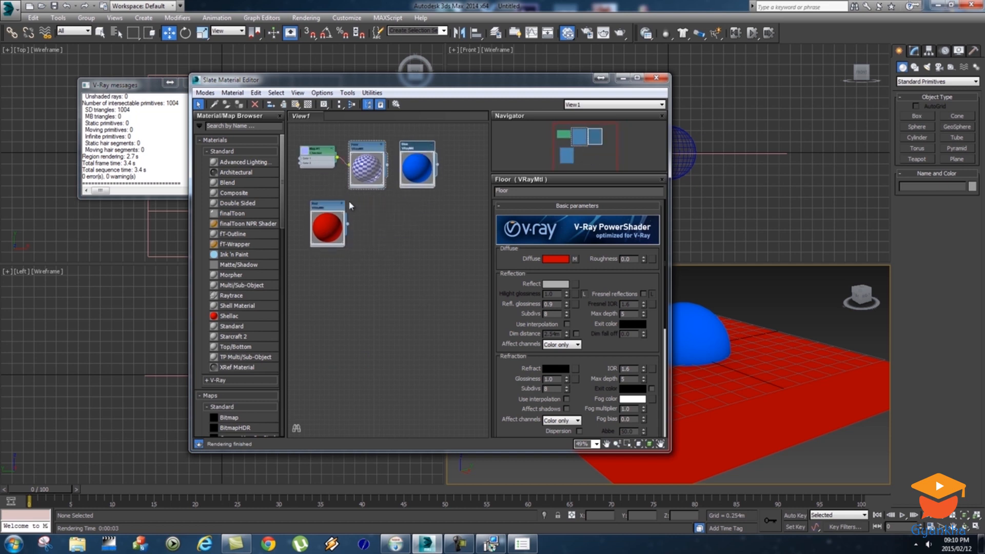
drag(329, 211, 467, 152)
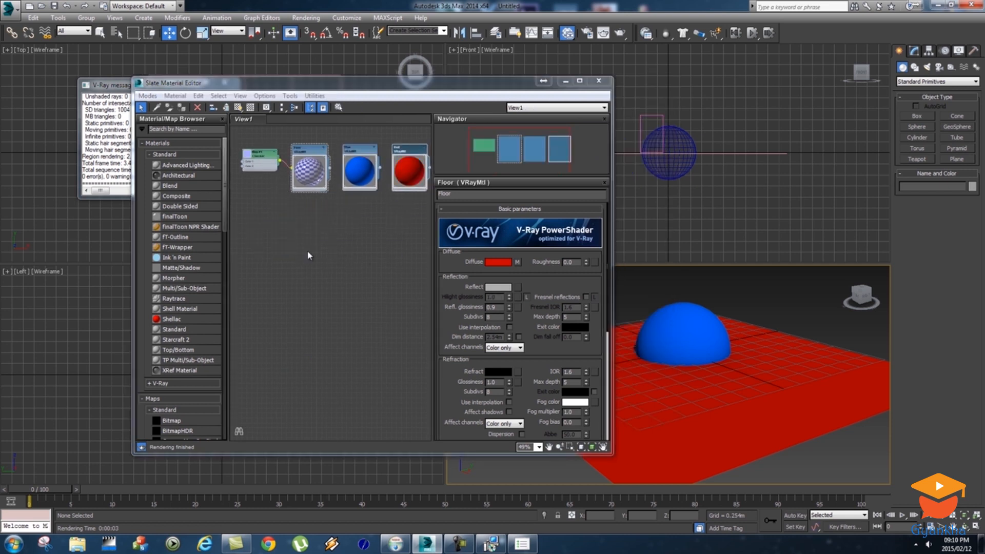
Step: Create a new VRayMtl below the existing row of nodes and name it Bitmap
middle_drag(310, 255, 298, 253)
right_click(300, 252)
mouse_move(329, 257)
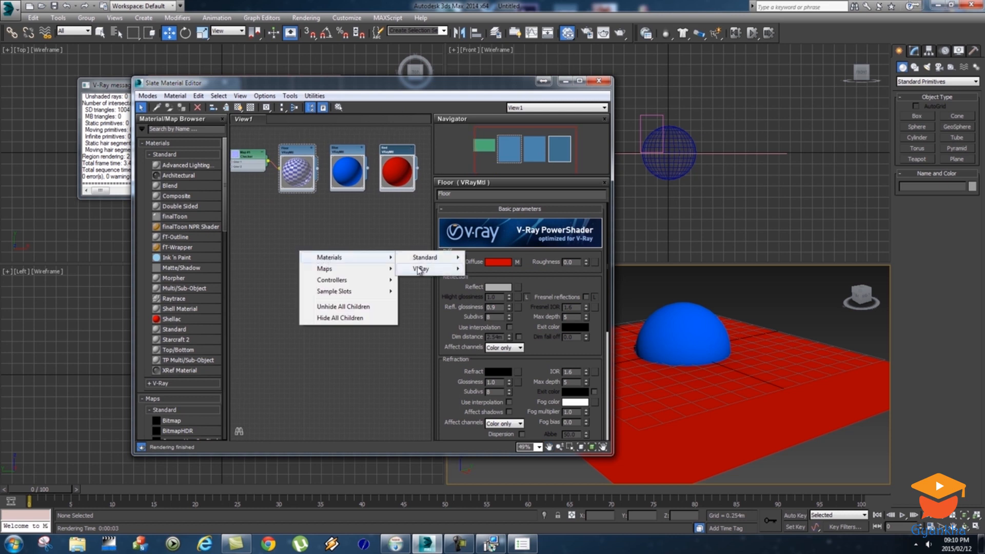
mouse_move(422, 268)
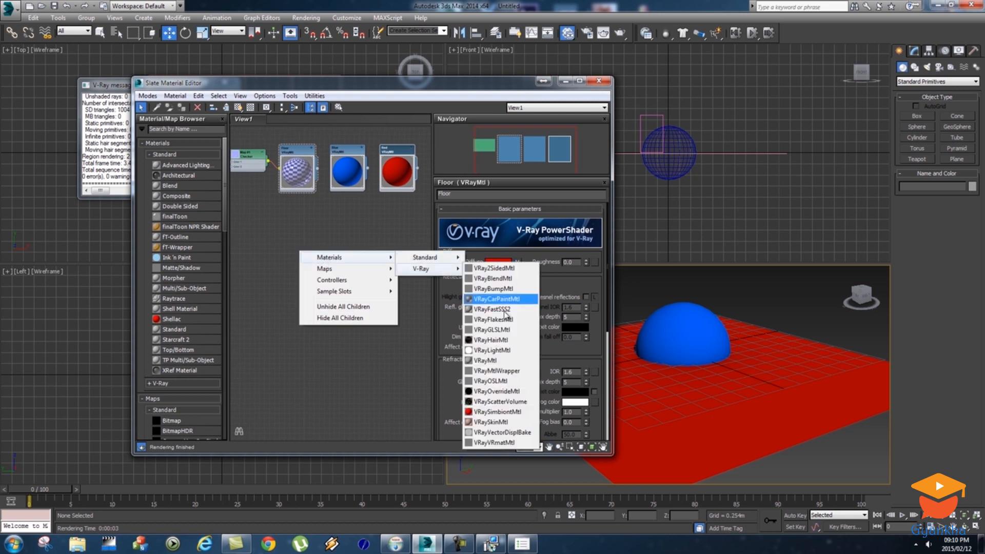
click(495, 362)
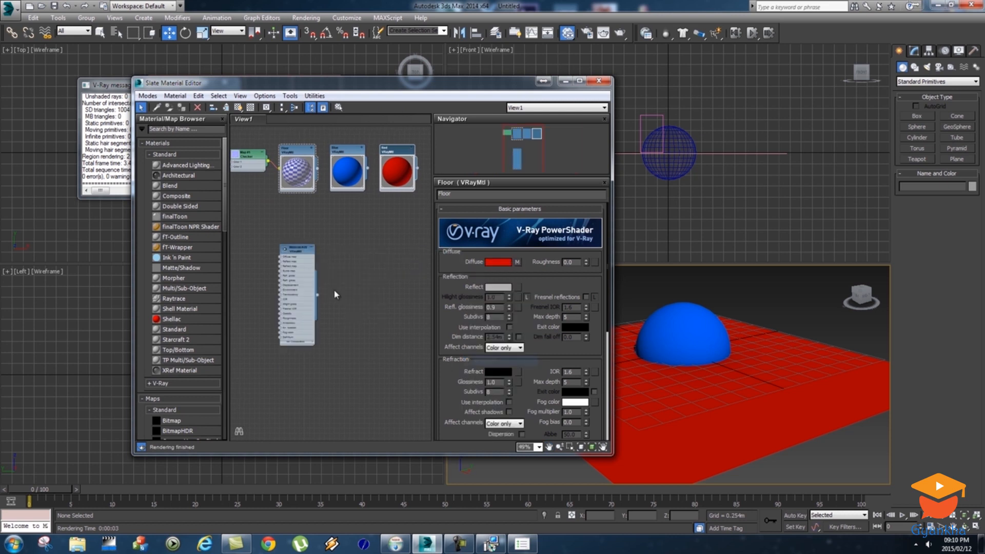
double_click(298, 249)
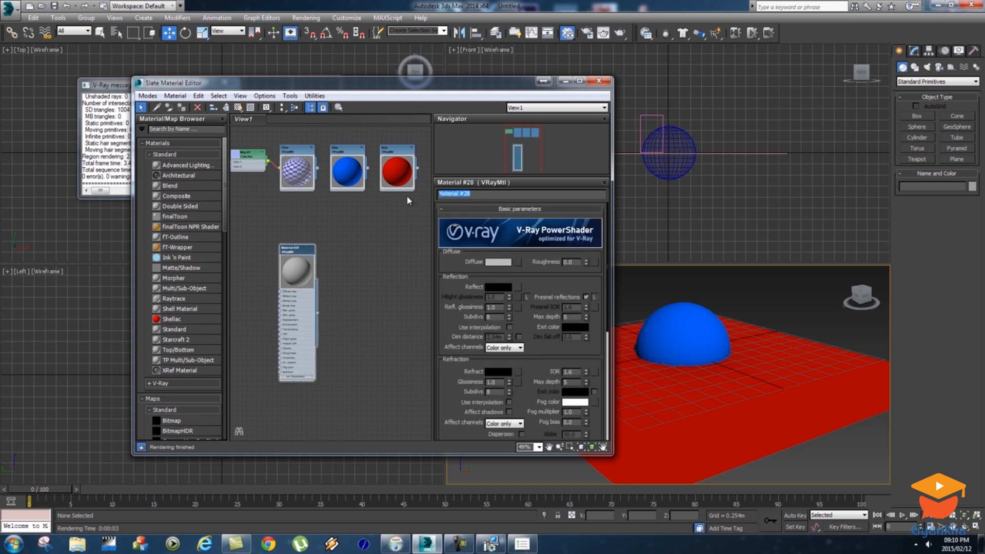
text(Bitmap)
key(Return)
drag(294, 252, 335, 238)
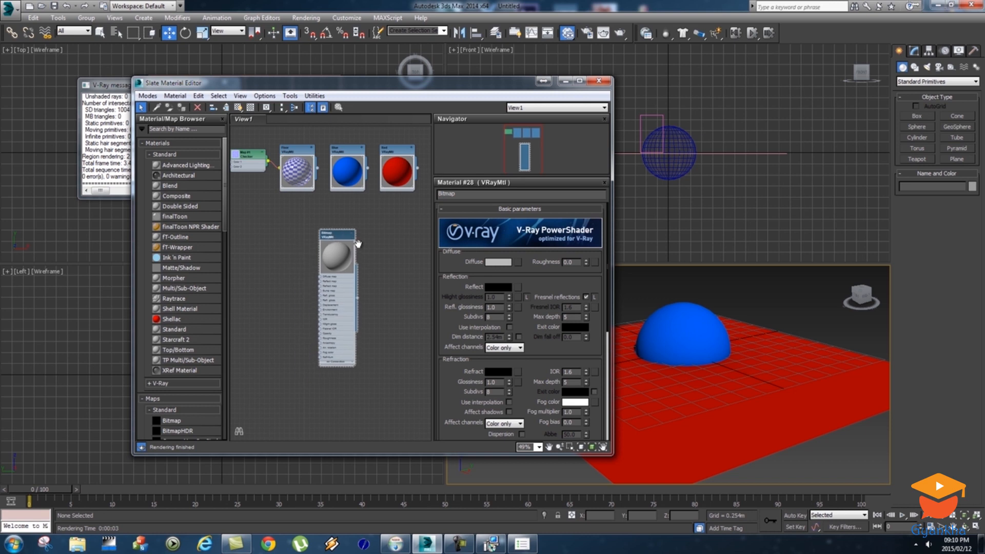
Step: Add a Bitmap map to the Bitmap material's diffuse using the image grass.jpg from the sceneassets images folder
click(518, 262)
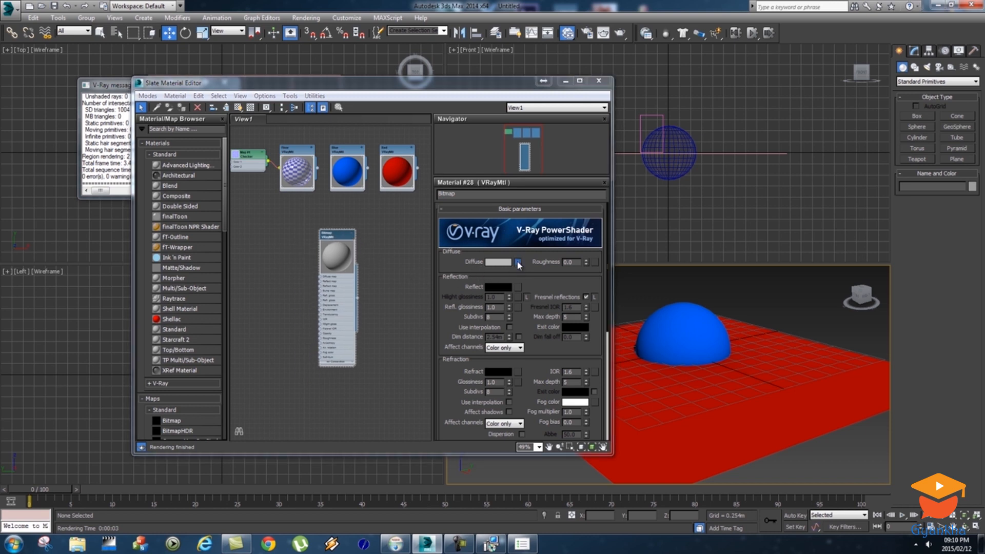
double_click(325, 149)
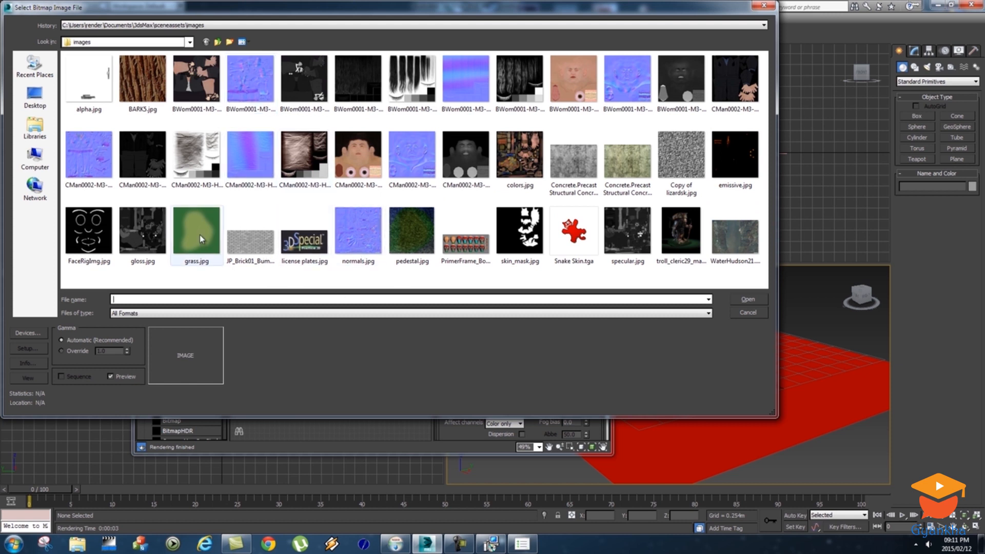
click(187, 250)
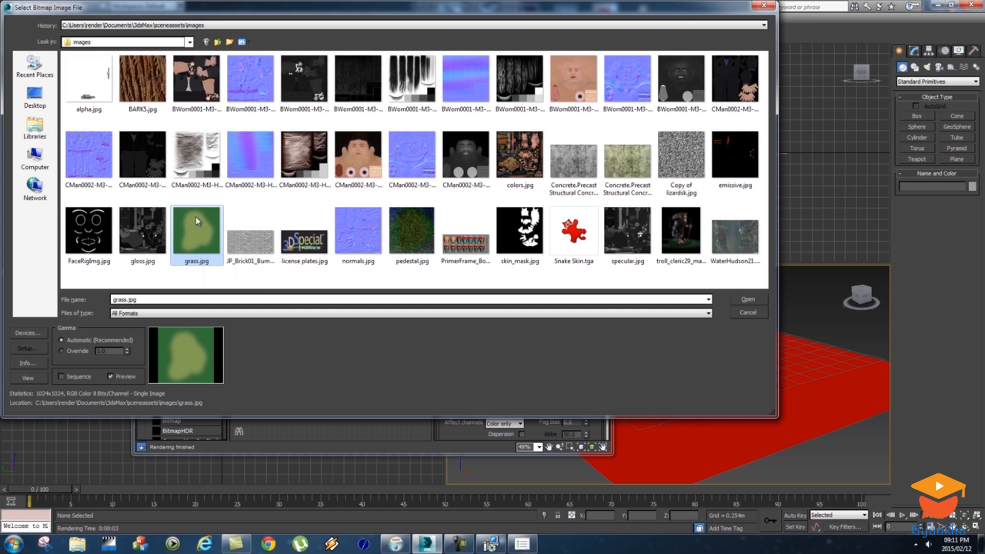
click(760, 299)
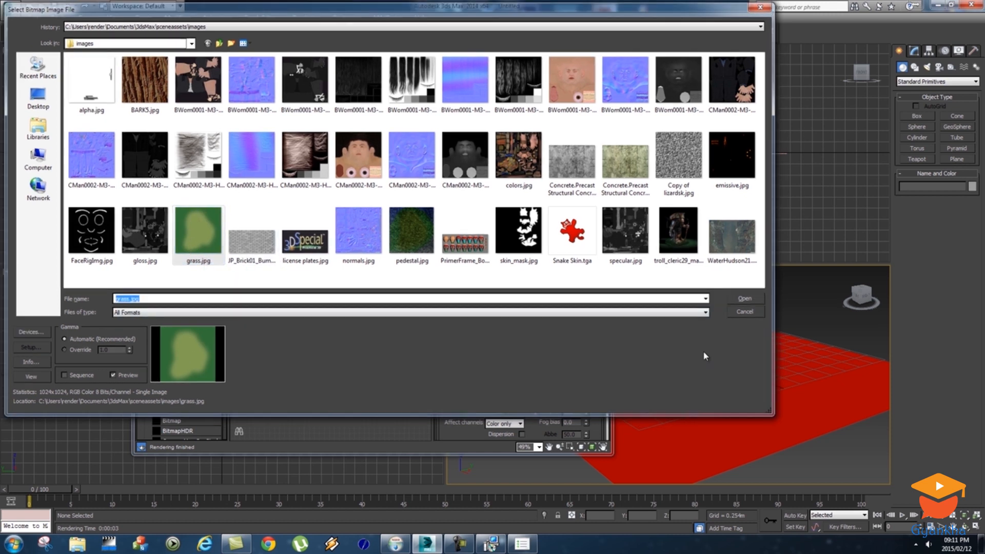
scroll(319, 289, up, 5)
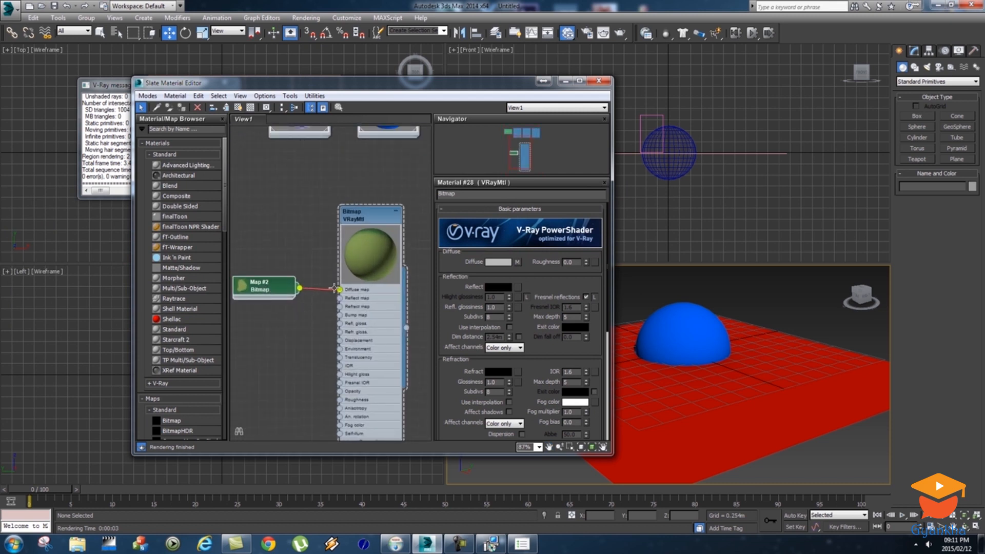
drag(367, 216, 340, 206)
Step: Assign the Bitmap material to the sphere
click(719, 397)
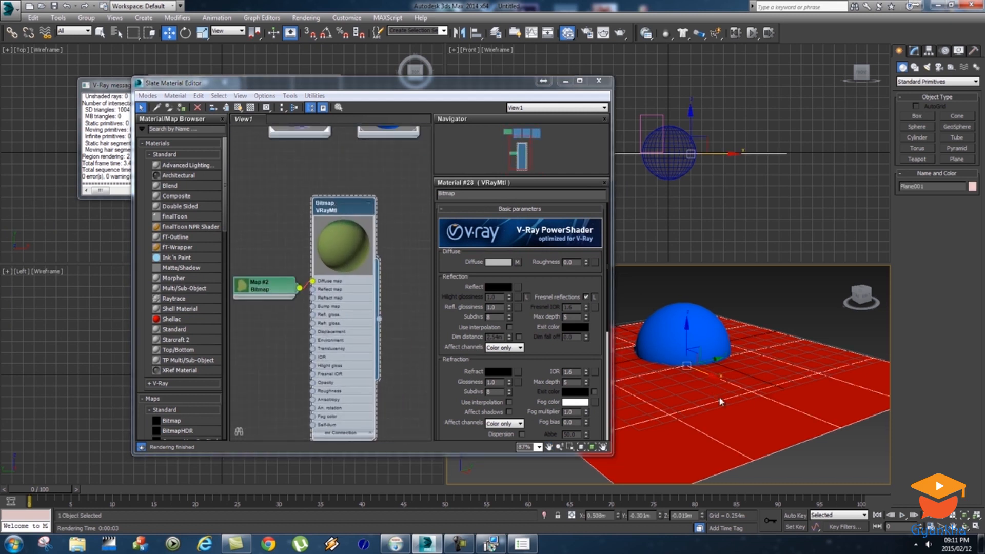
click(702, 343)
drag(380, 318, 675, 331)
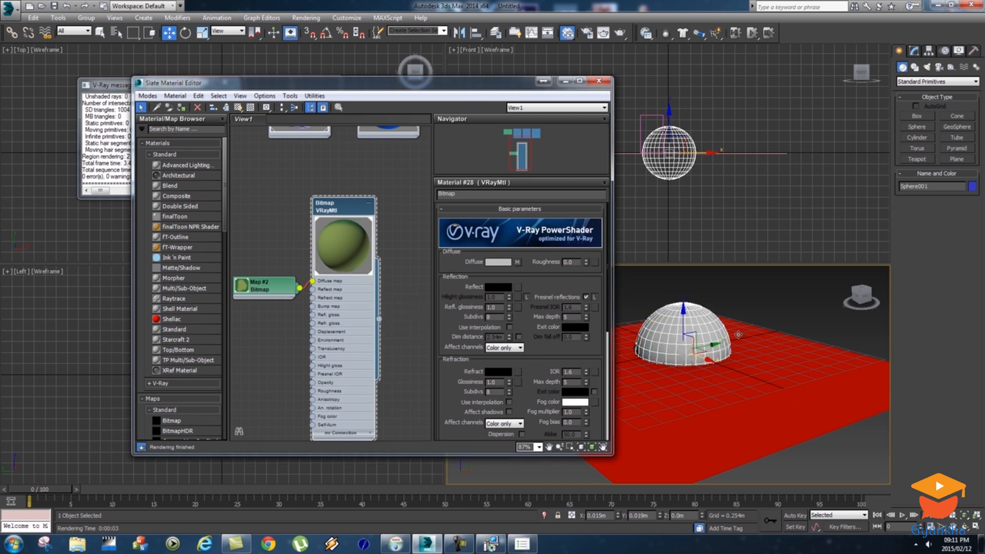
Step: Render a closer perspective view of the sphere to check its grass texture
scroll(731, 359, up, 5)
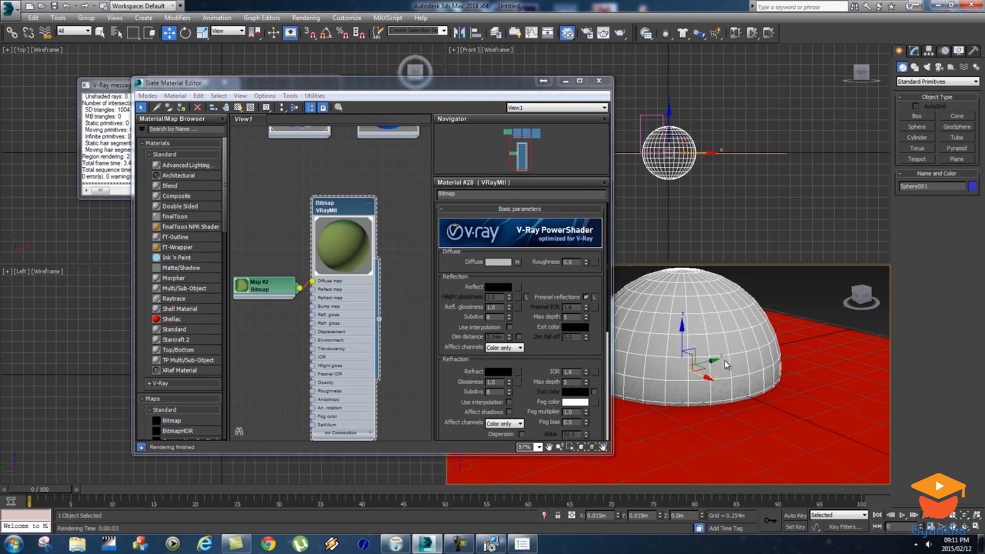
click(306, 17)
click(314, 24)
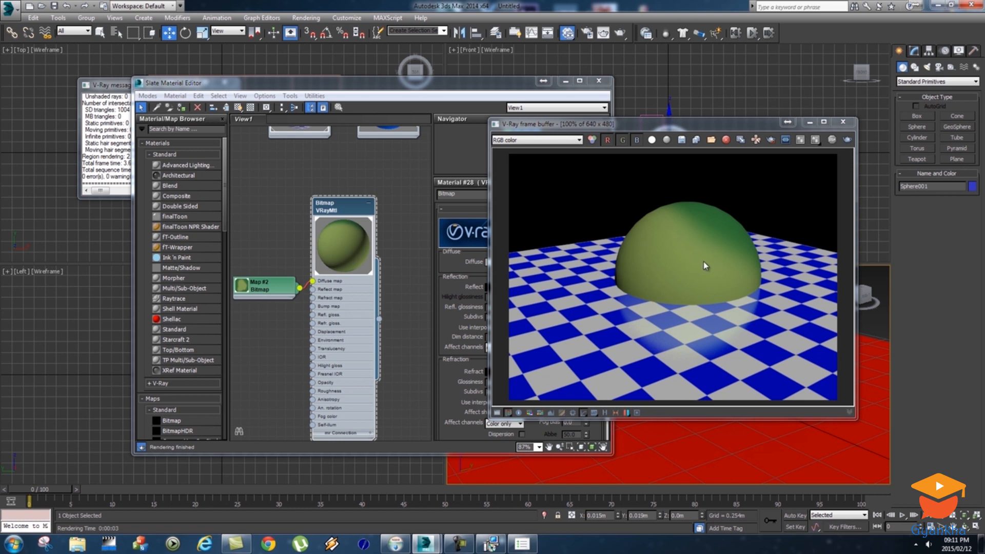
drag(344, 203, 353, 194)
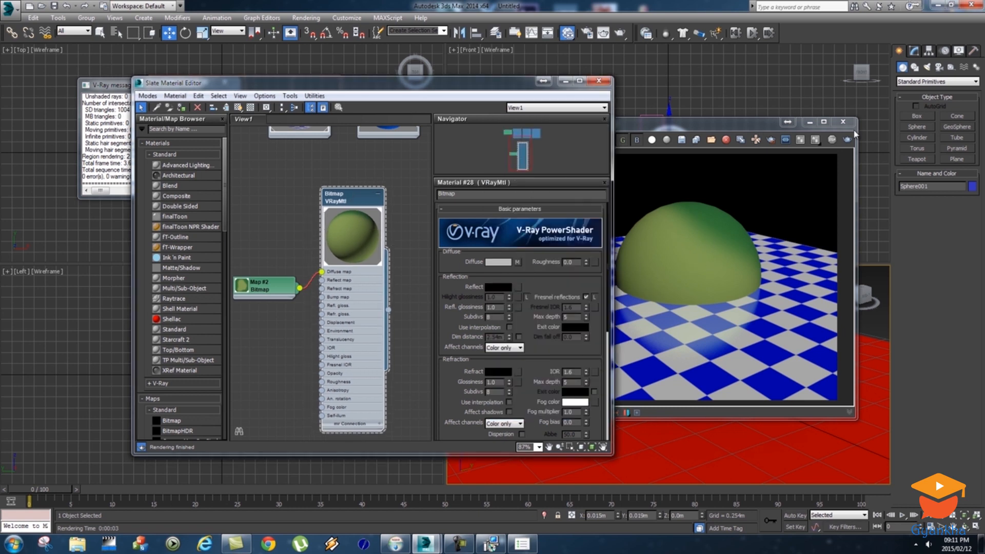
click(759, 124)
Step: Replace the Bitmap material's grass image with CocaColaColorMap.jpg from the Desktop
double_click(269, 288)
drag(268, 288, 268, 252)
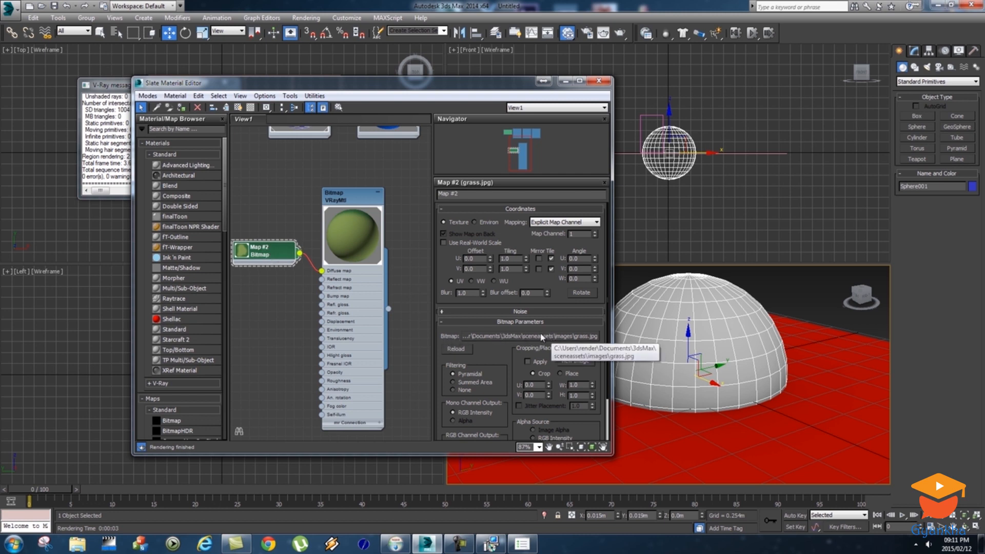
click(567, 340)
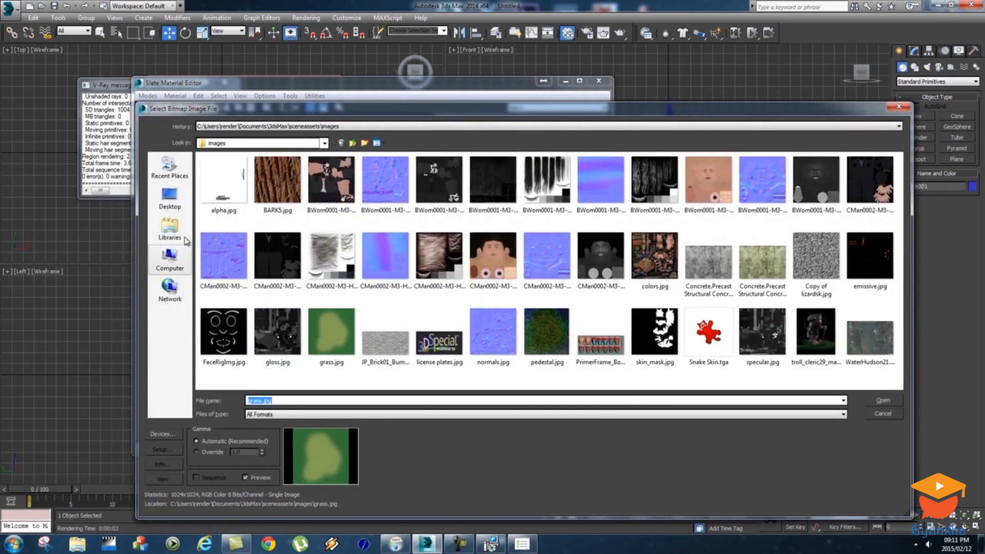
click(170, 198)
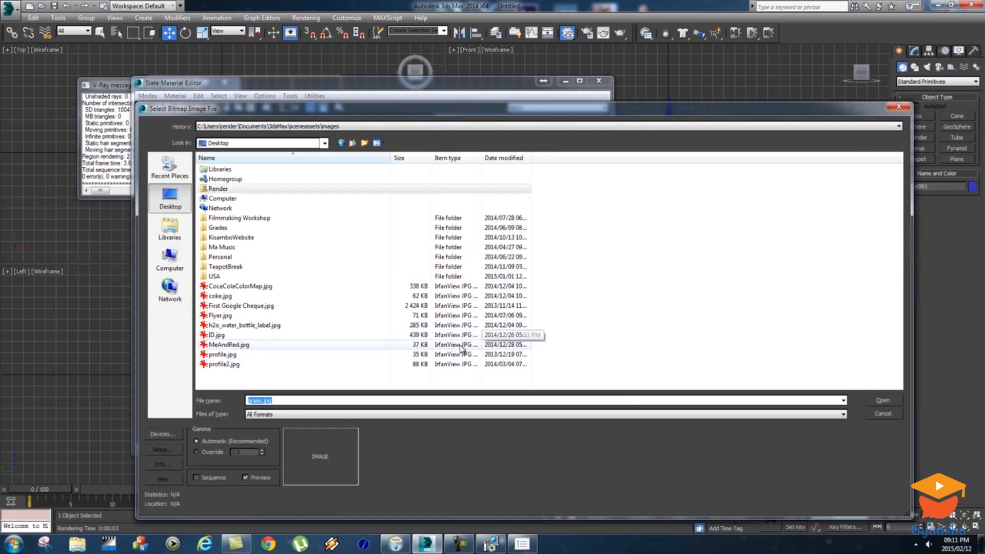
click(239, 287)
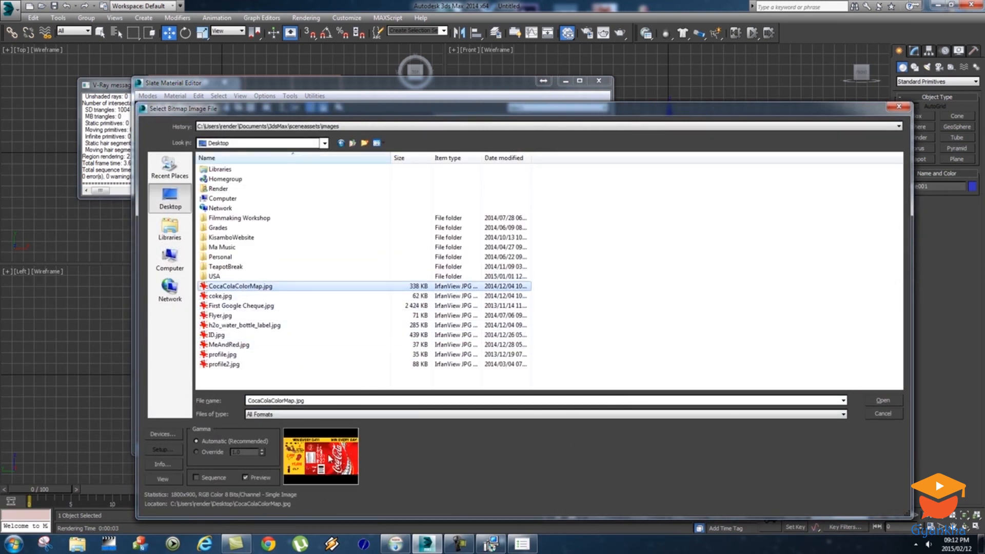
click(883, 401)
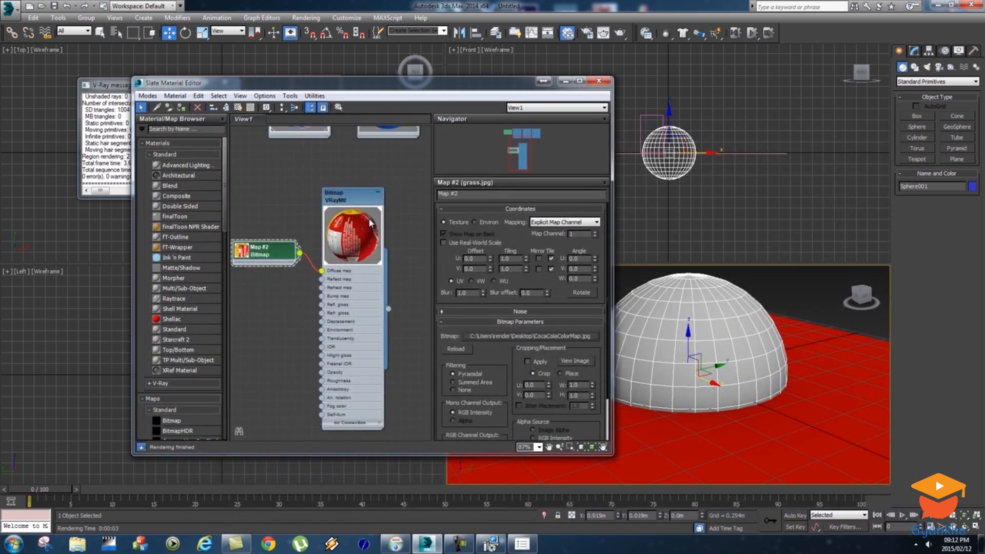
drag(351, 192, 351, 183)
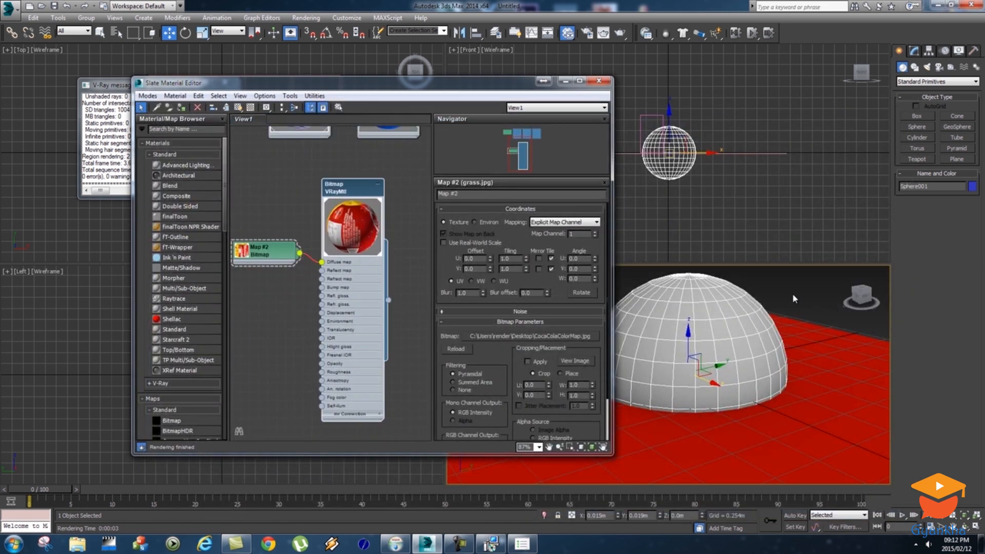
Step: Render the perspective view to check the Coca-Cola texture on the sphere, and close the frame buffer
scroll(793, 293, up, 1)
click(307, 18)
click(311, 30)
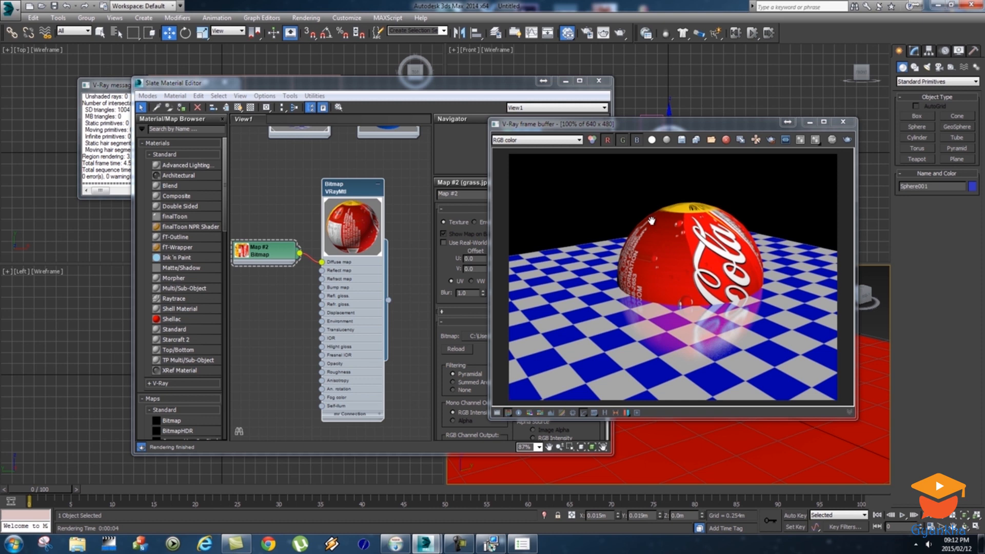
click(842, 121)
Step: Reposition the Bitmap material and map nodes, and set the map's offset to U 0.72 and V -0.43
drag(354, 188, 372, 178)
mouse_move(269, 250)
mouse_down()
mouse_move(295, 223)
mouse_move(291, 243)
mouse_move(278, 247)
mouse_up()
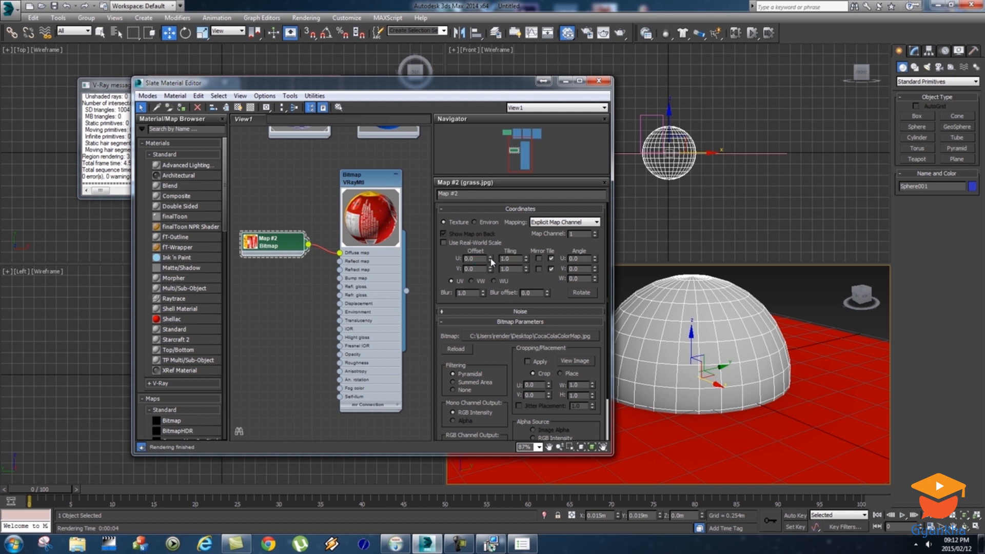
drag(491, 260, 490, 288)
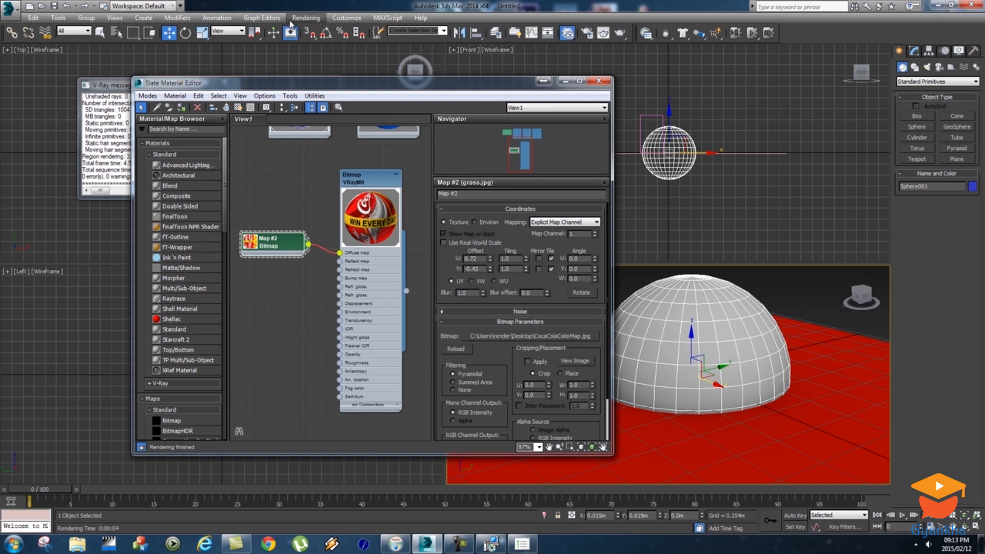
Step: Render the sphere with the shifted label texture and dismiss the rendered image
click(313, 17)
click(308, 26)
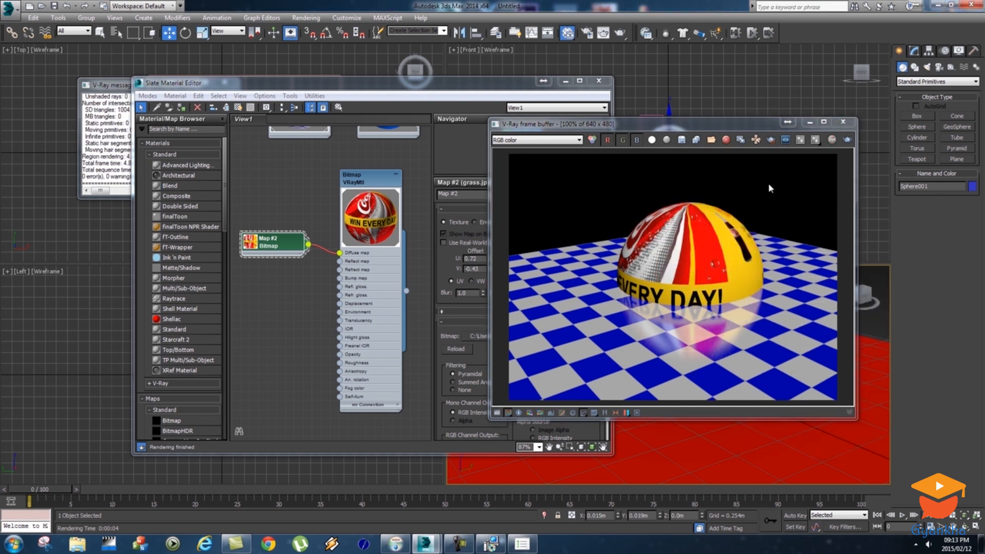
click(843, 122)
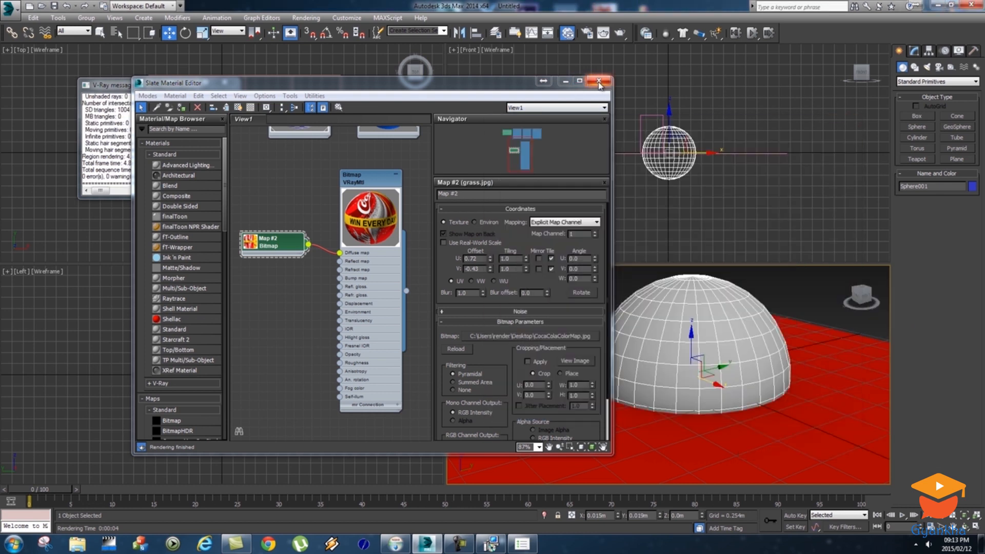
Step: Close the material editor and display Realistic Materials with Maps in the perspective viewport
click(599, 82)
middle_drag(577, 331, 556, 354)
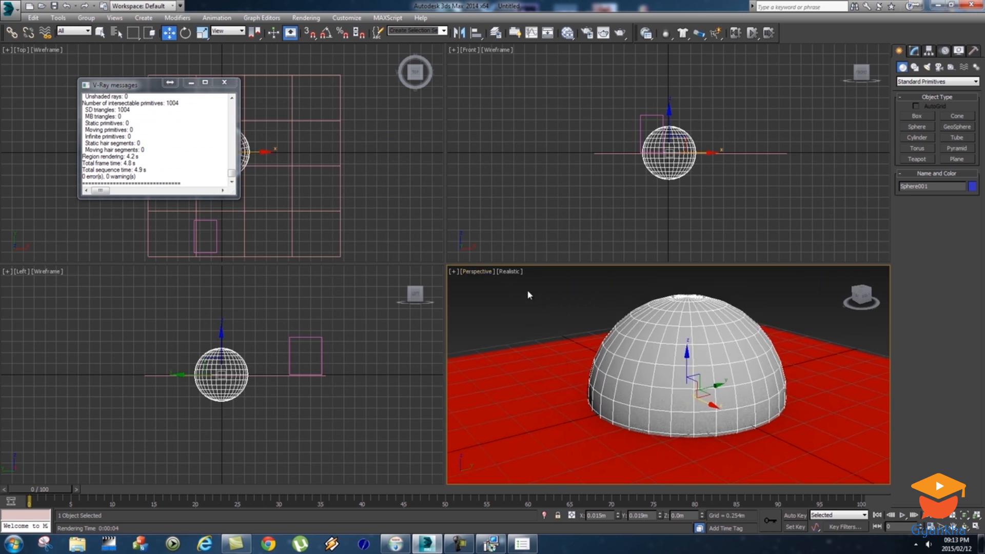
click(510, 276)
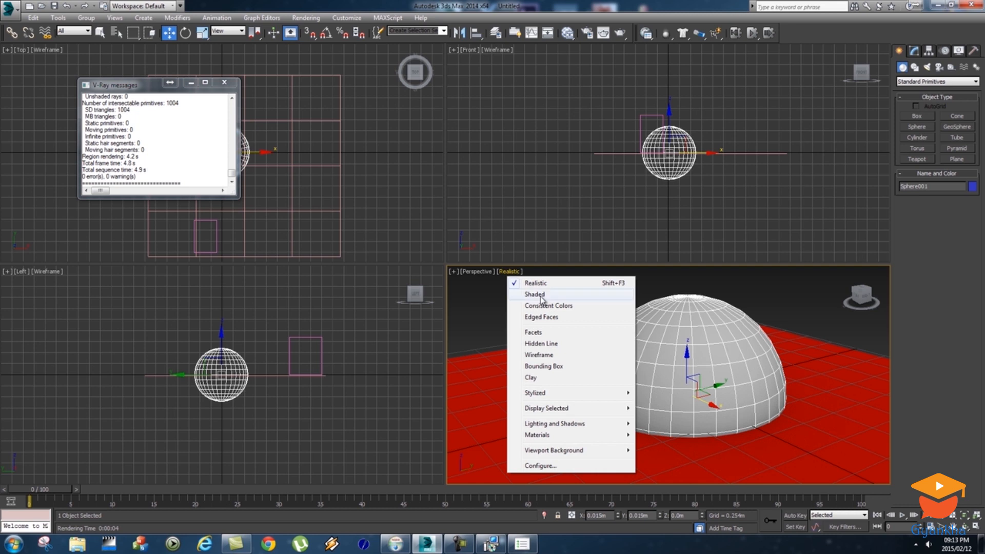
mouse_move(547, 437)
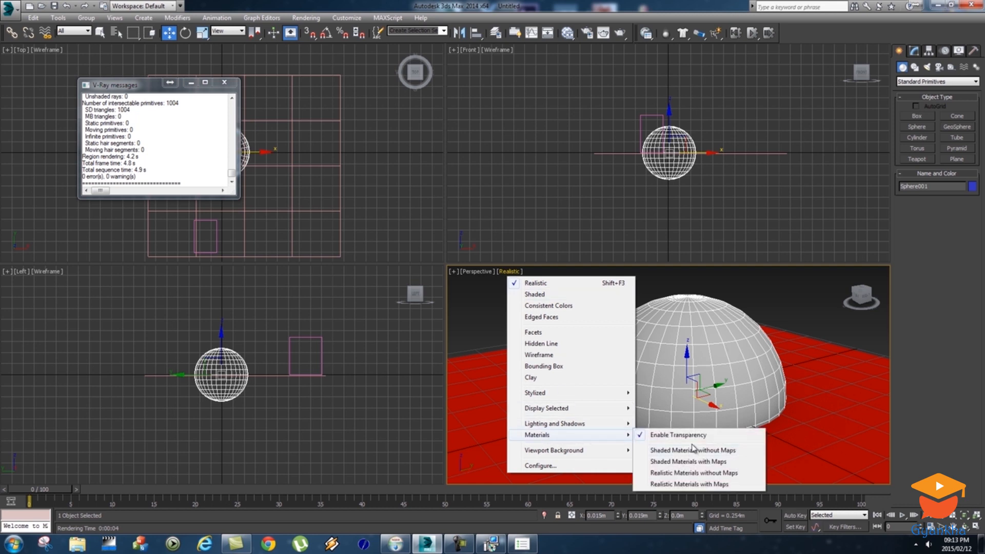
click(721, 484)
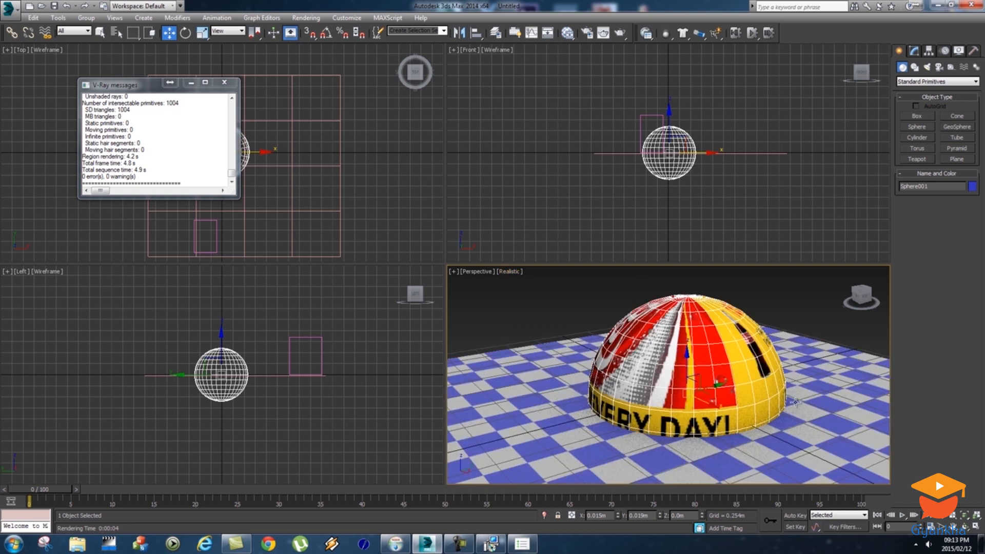
alt+middle_drag(785, 412, 752, 408)
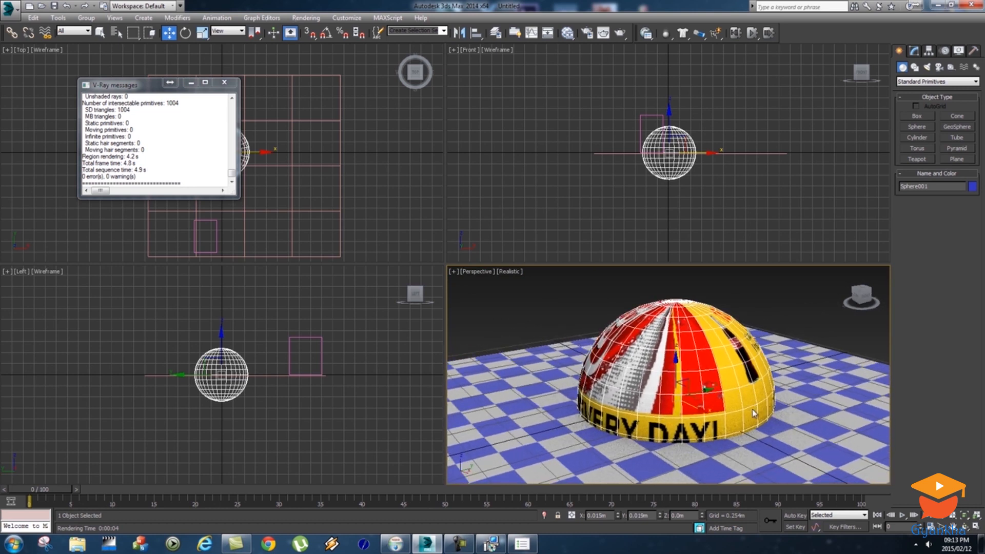
Step: Reopen the material editor beside the perspective view, adjust the Coca-Cola map's U and V offsets until the yellow prize panel faces the view, and render
key(m)
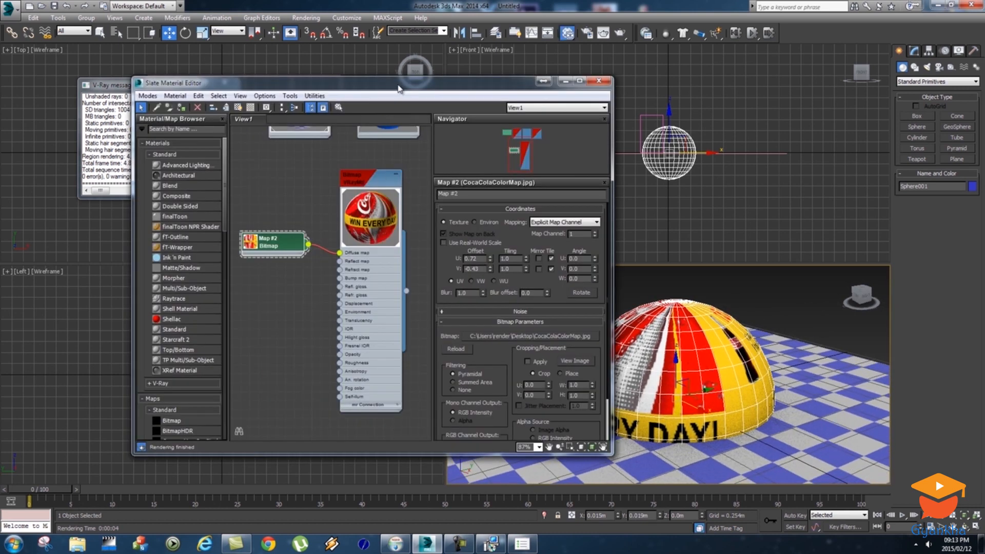
drag(398, 89, 308, 69)
drag(182, 225, 182, 199)
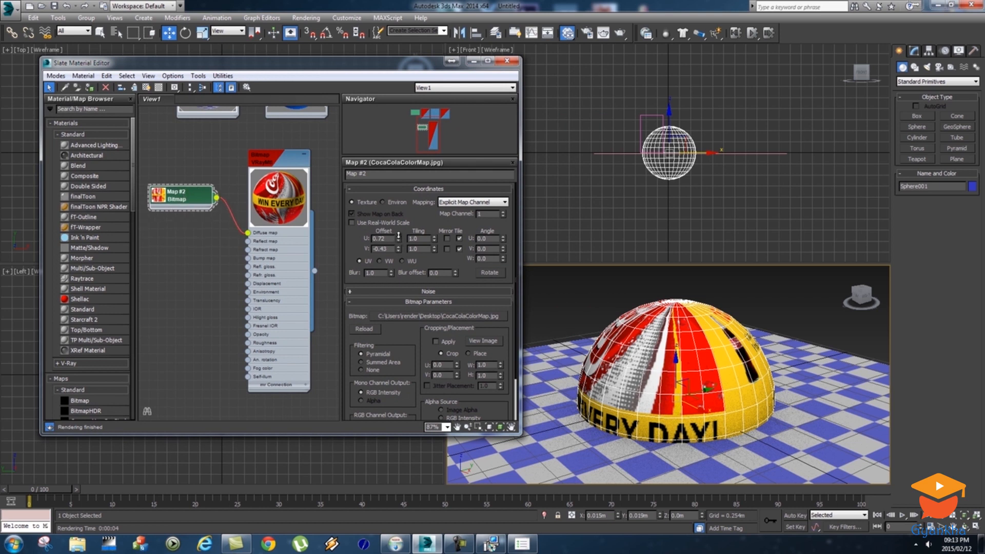
drag(398, 236, 692, 293)
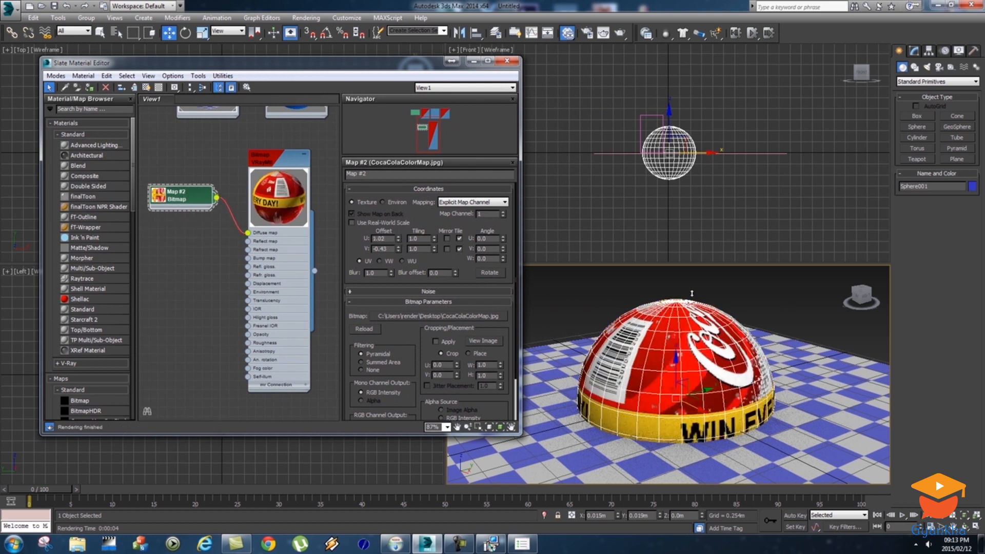
drag(398, 237, 399, 212)
drag(398, 249, 399, 235)
click(306, 18)
click(310, 29)
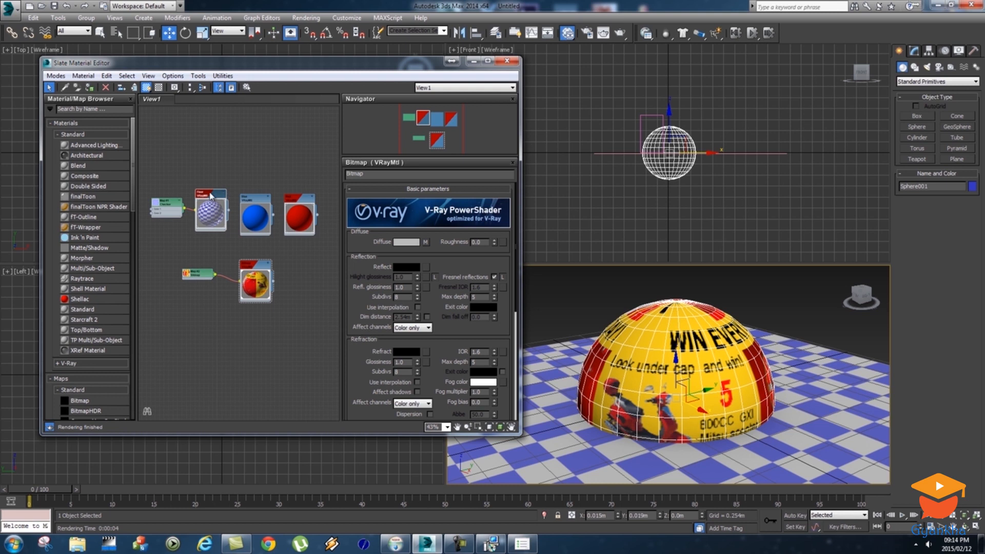
Step: Tidy the node layout by moving the Bitmap material node closer to its map node
drag(252, 199, 300, 196)
drag(251, 264, 242, 259)
middle_drag(281, 272, 280, 292)
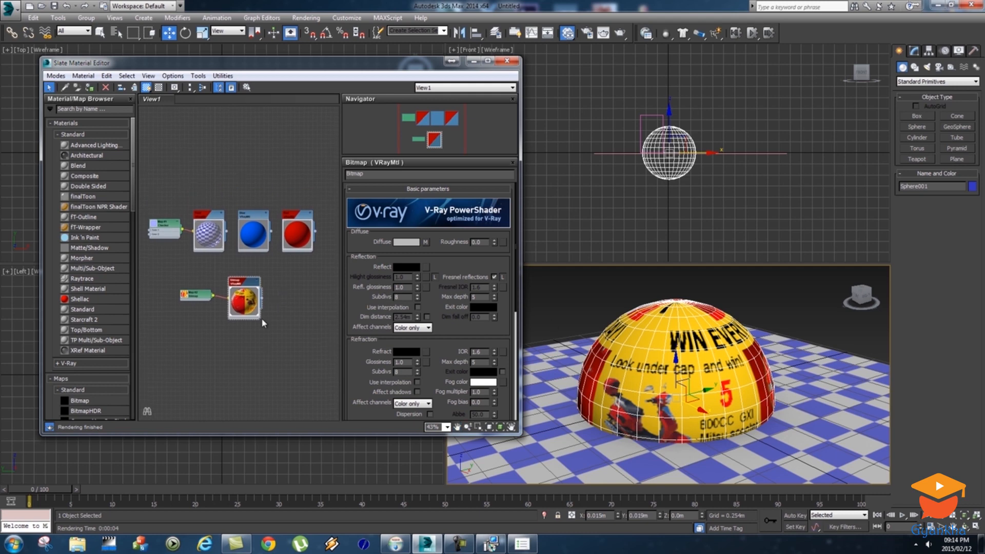